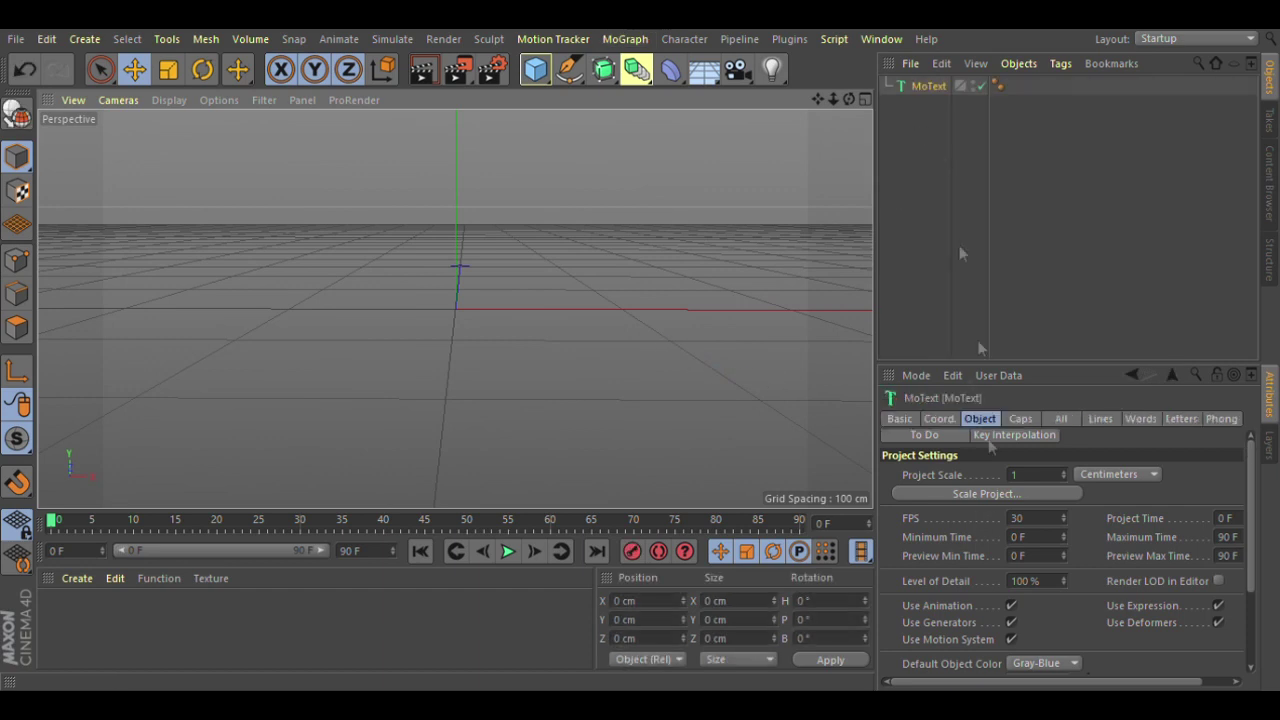
- Enter 'SPECIAL TAHANKS TO' as the MoText credit text
left_click(900, 419)
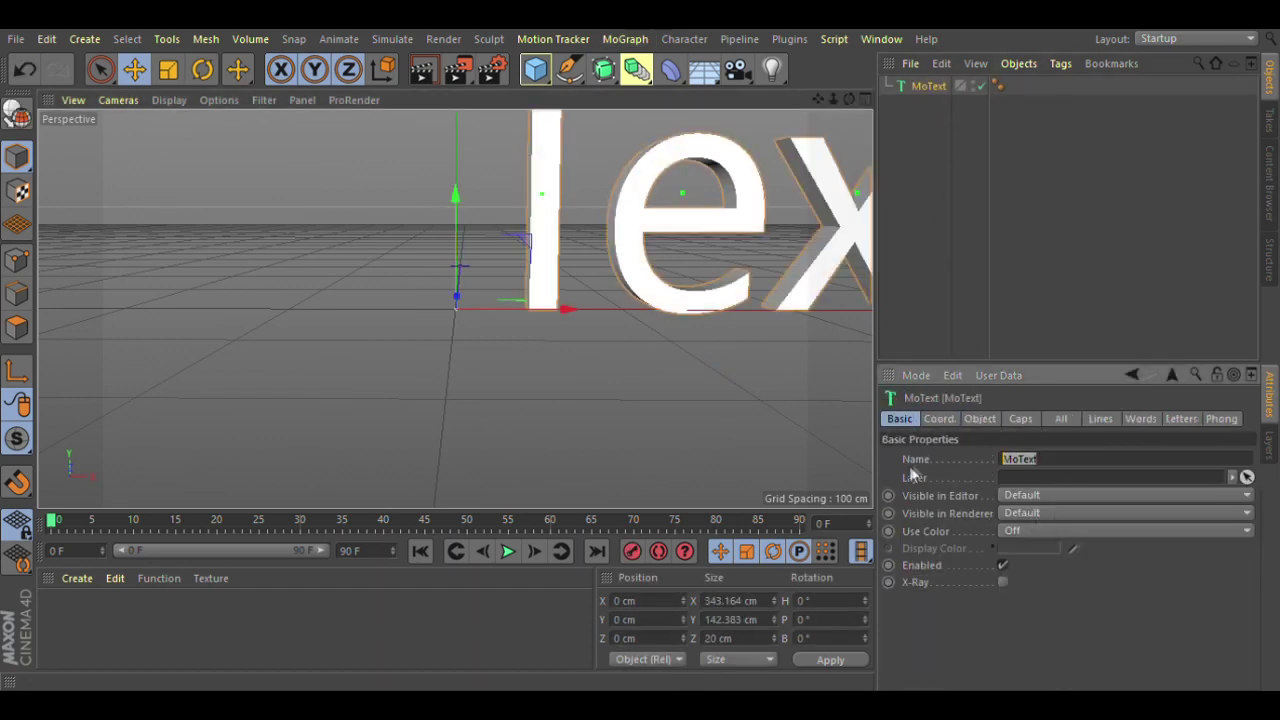
type("SPECIAL TA")
type("HANKS TO")
key("Return")
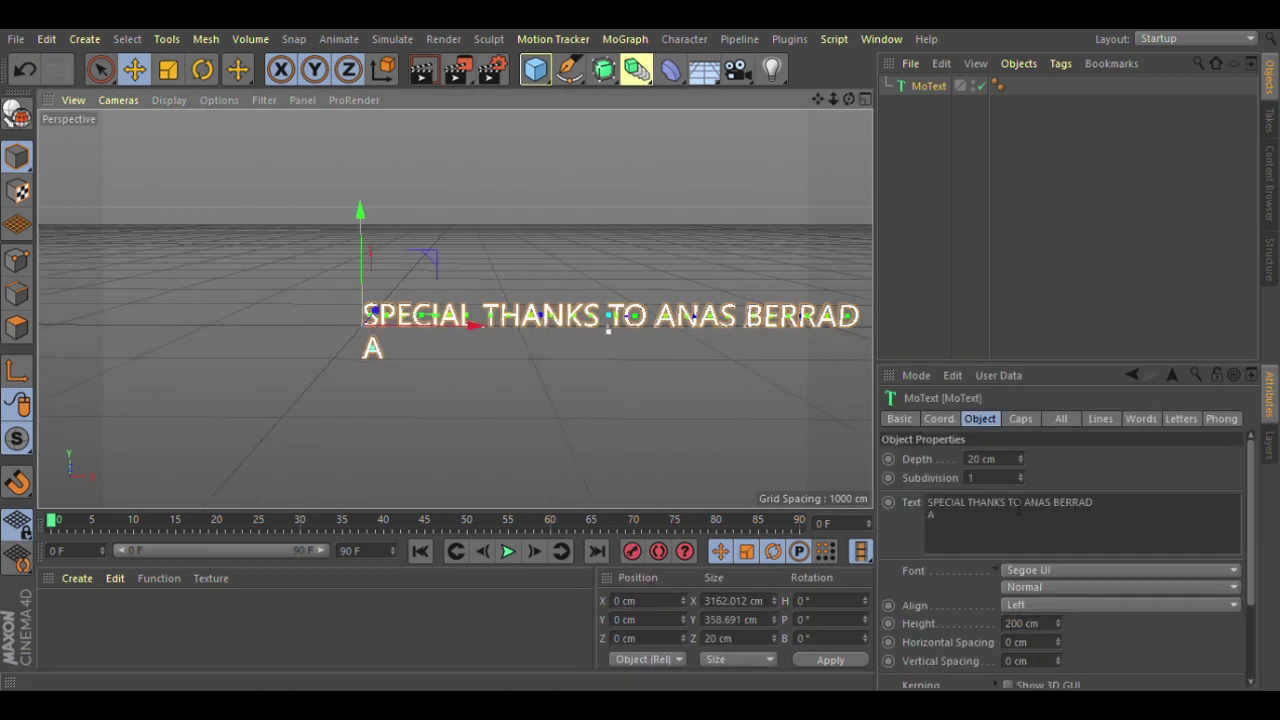
- Set the credit's Align to Middle and break it into two lines, the person's name on the second
left_click(1120, 604)
left_click(1120, 622)
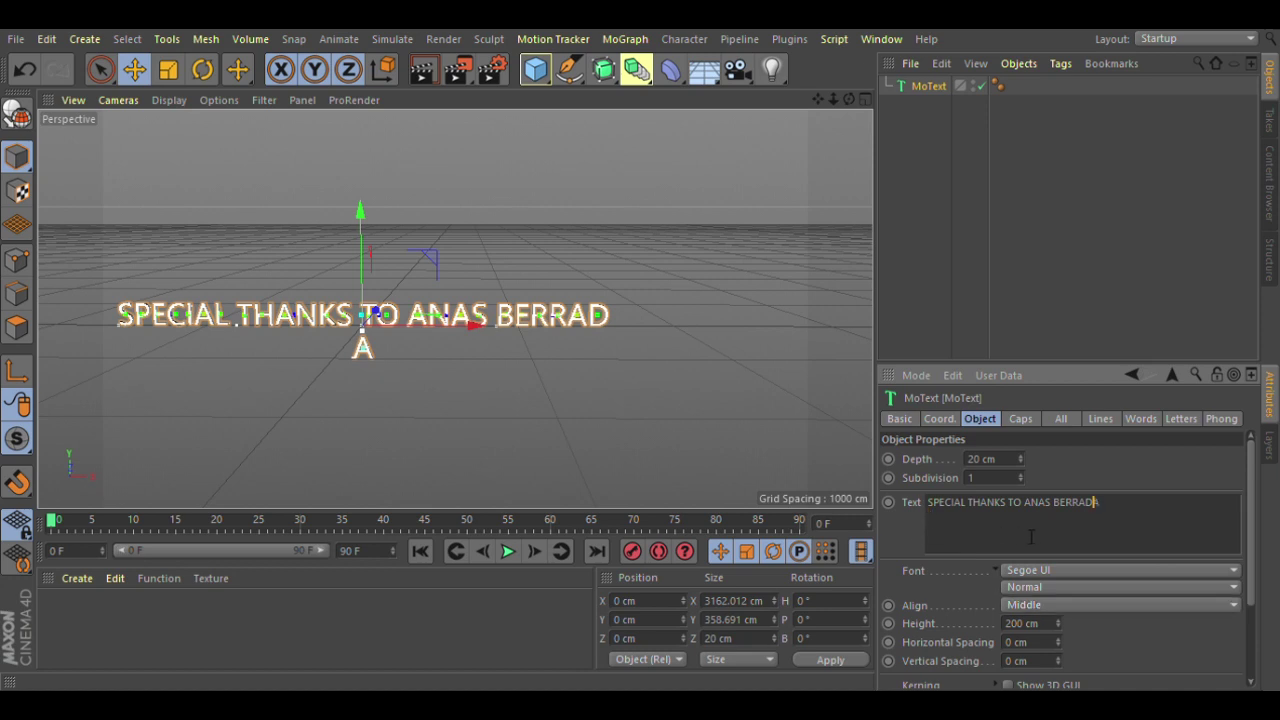
key("BackSpace")
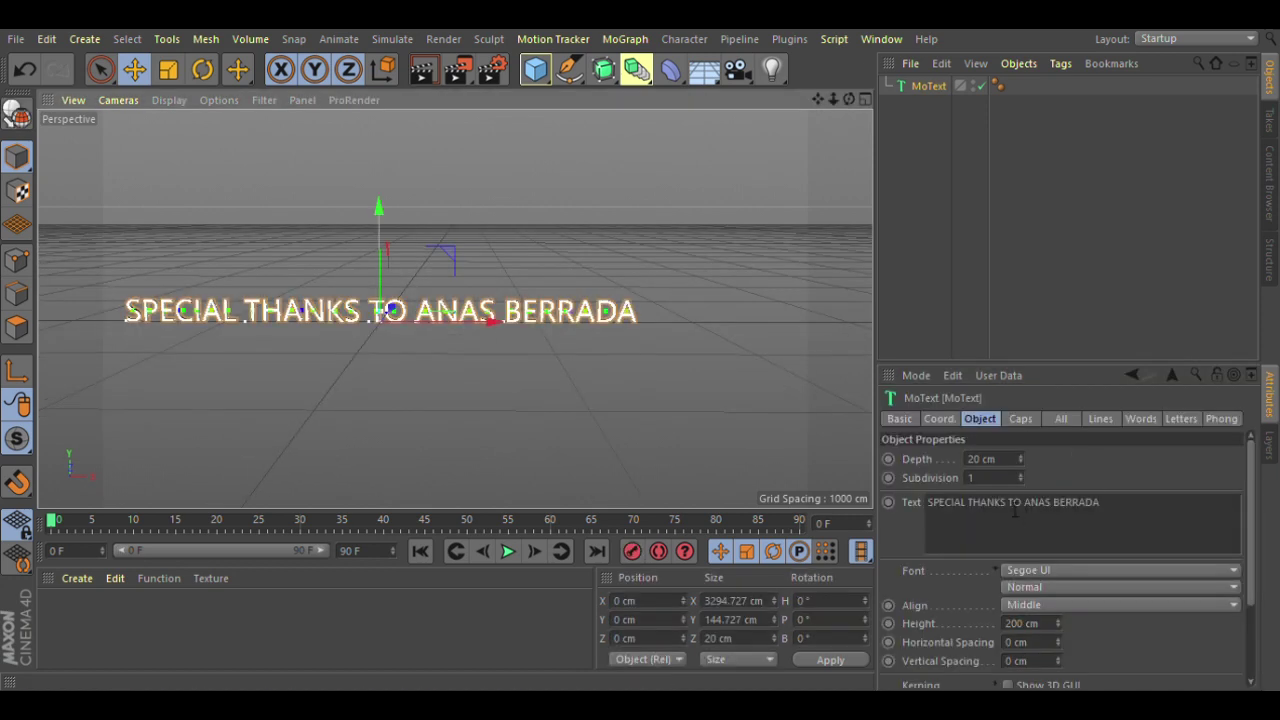
key("Return")
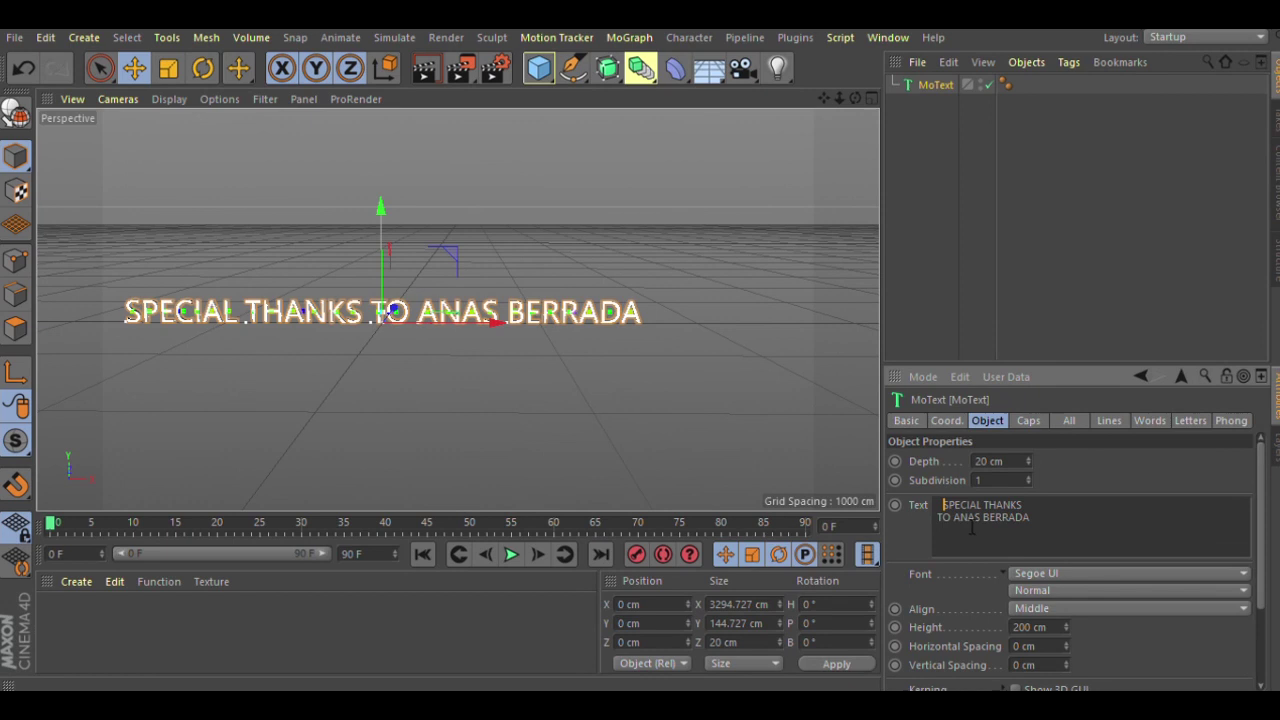
- Change the credit's font style from Normal to Gras (bold)
left_click(705, 402)
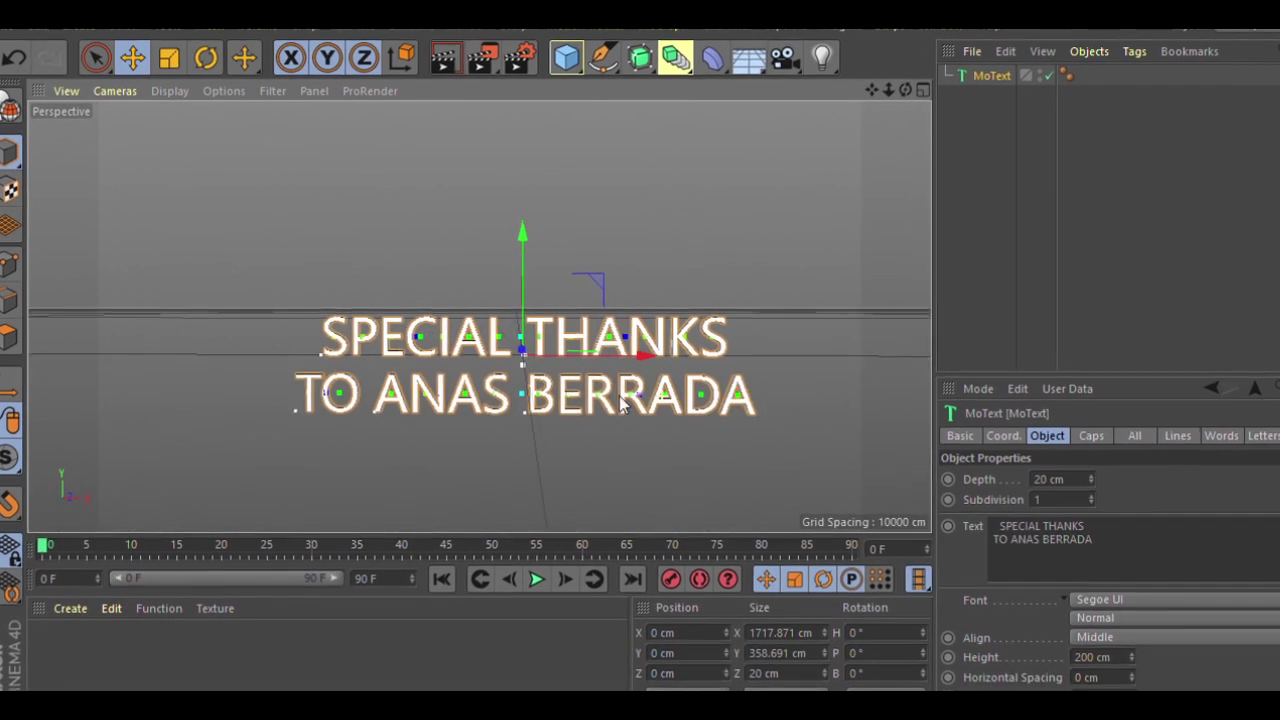
left_click(1117, 622)
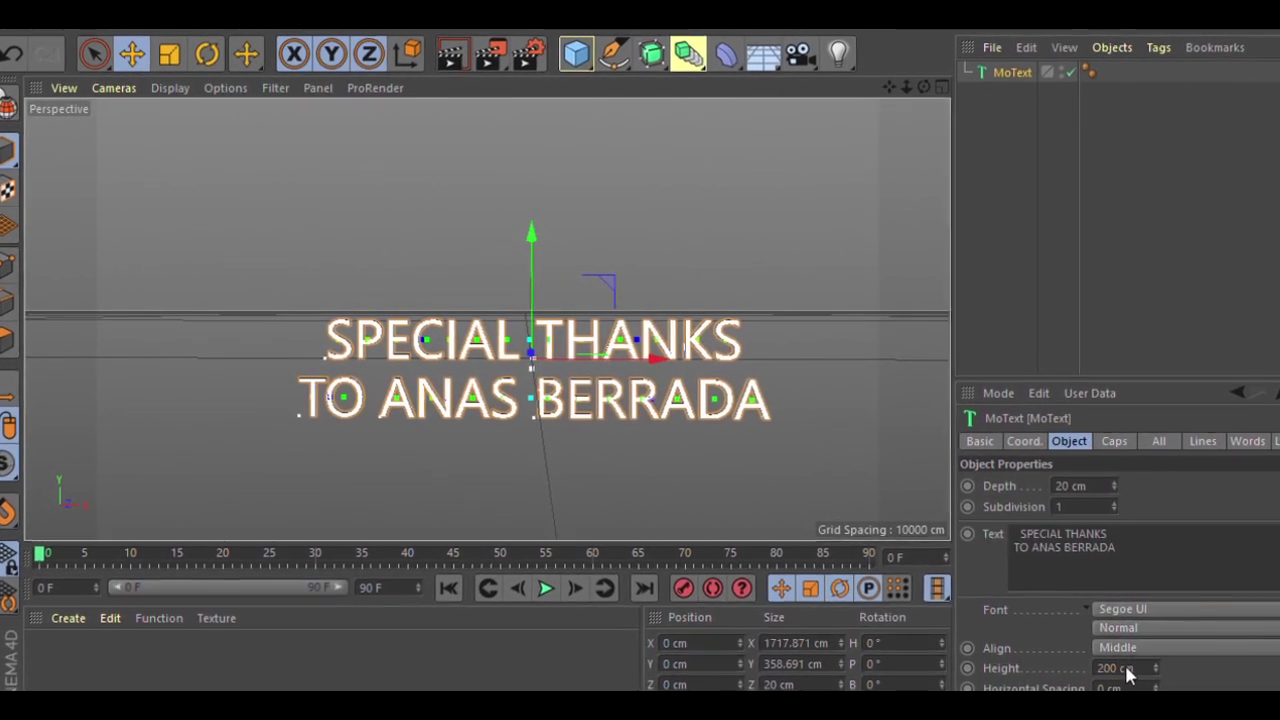
left_click(1127, 648)
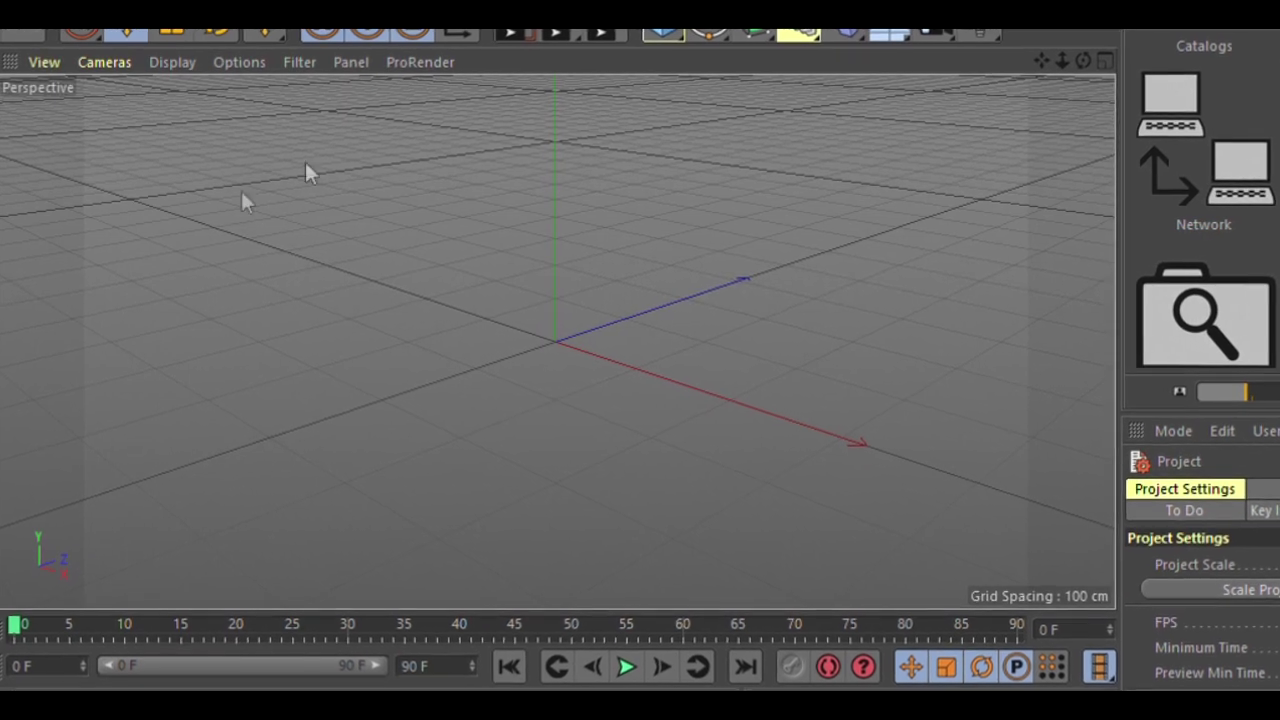
- Add the Minecraft Steve rig and the FogLight preset from the Content Browser
left_click_drag(1128, 286, 447, 319)
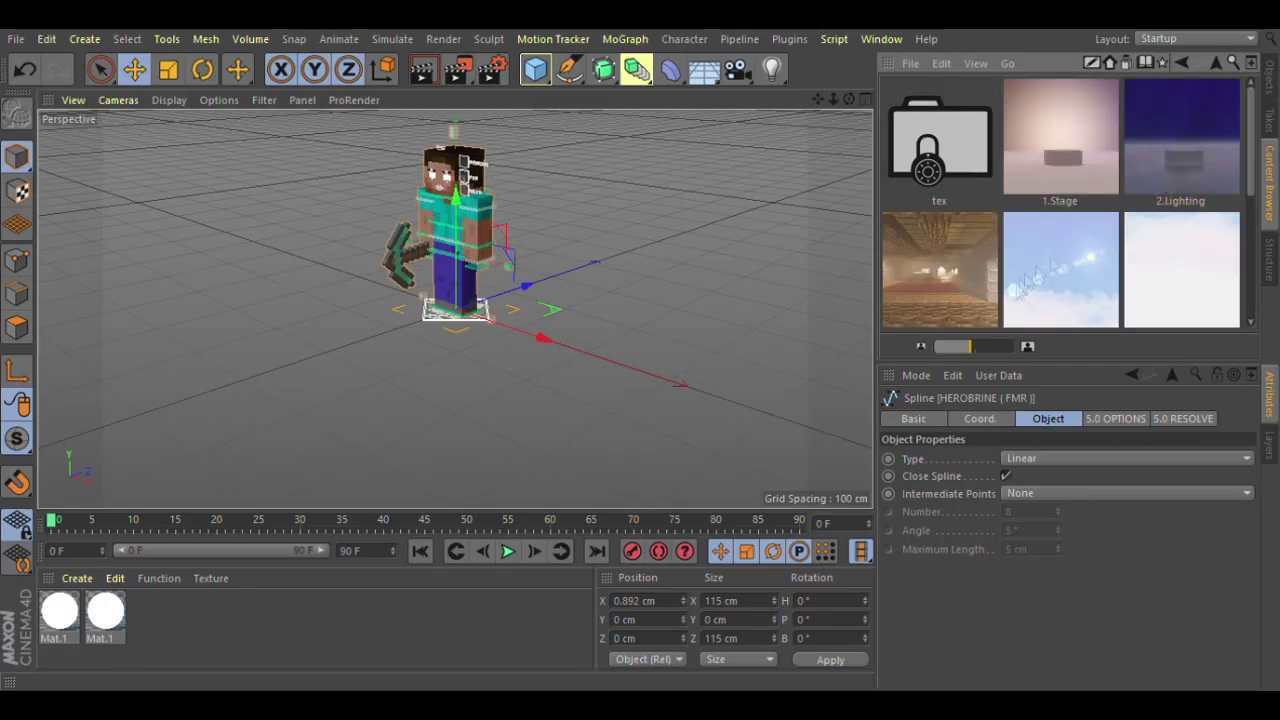
scroll(968, 146, "down", 2)
left_click_drag(968, 146, 450, 300)
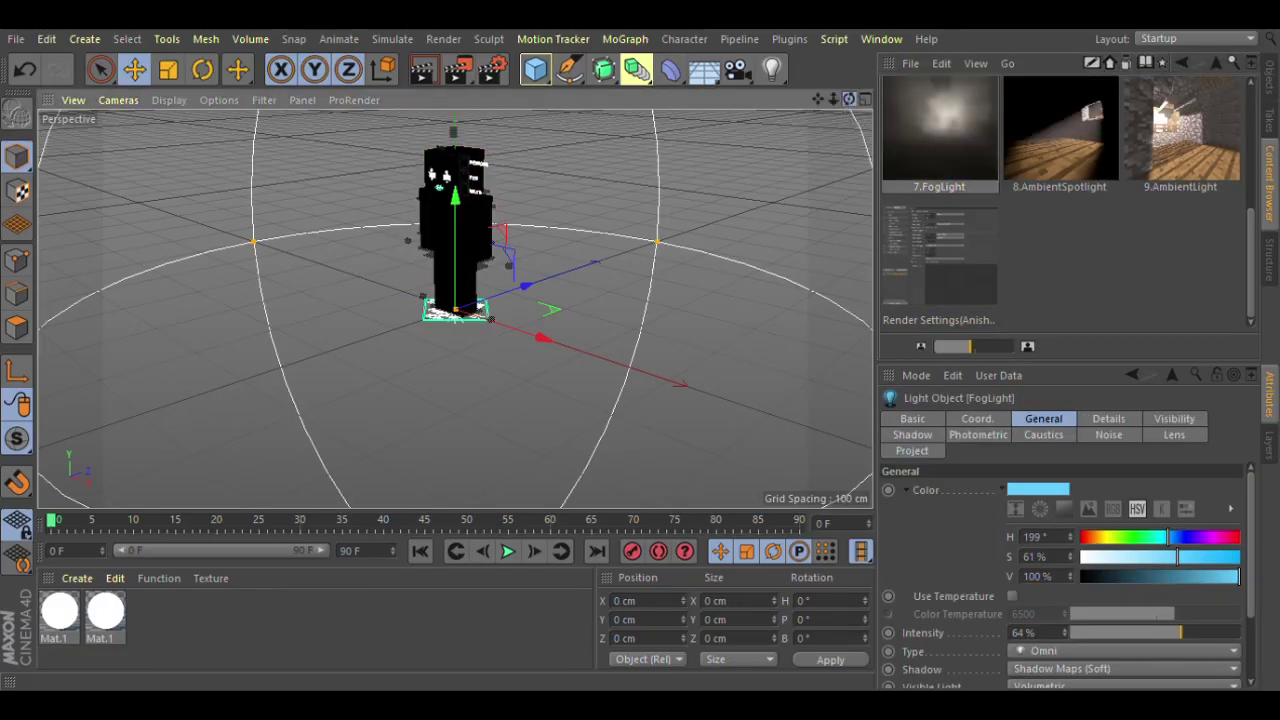
- Render a viewport preview of the fog-lit scene, then clear it
left_click(421, 69)
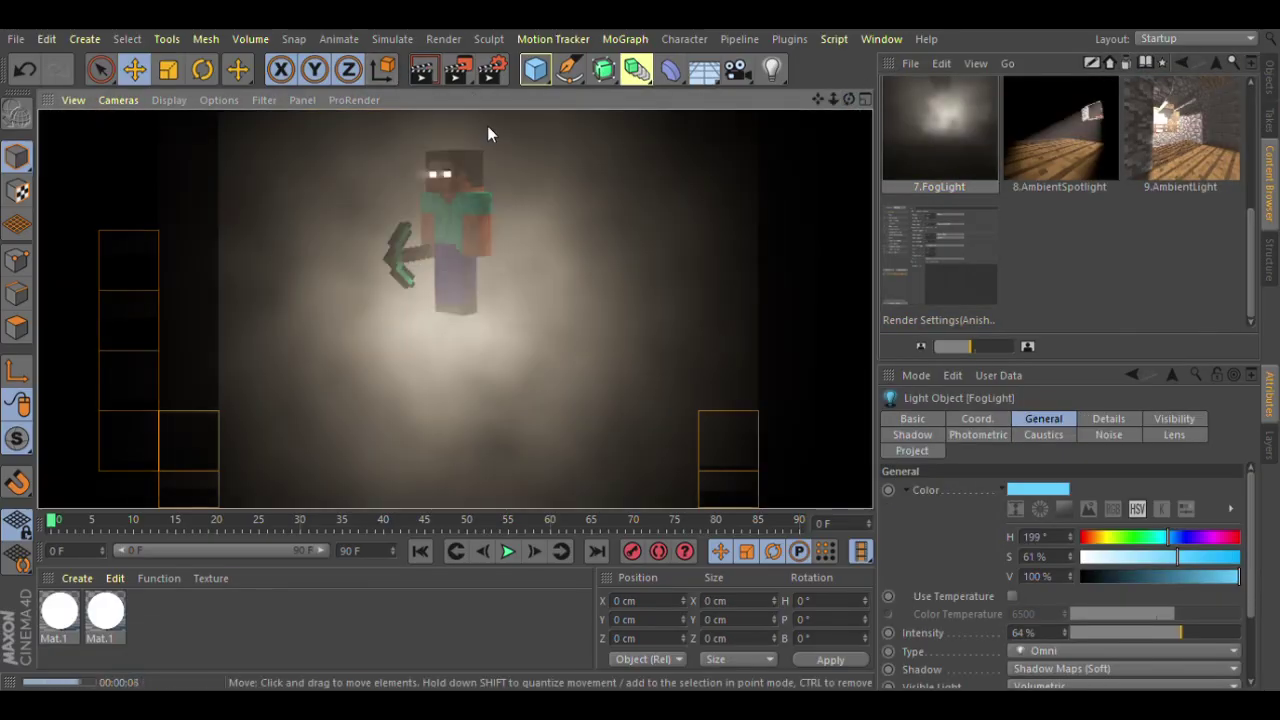
left_click(457, 180)
left_click(421, 69)
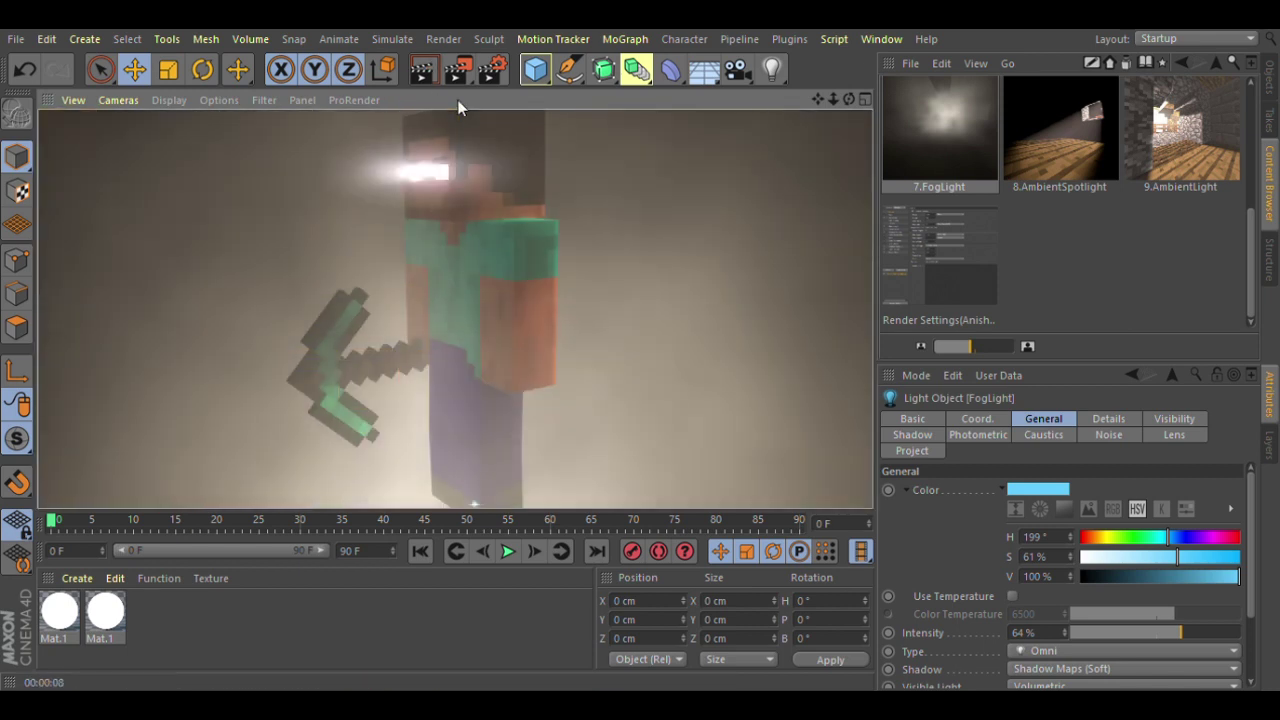
left_click(650, 268)
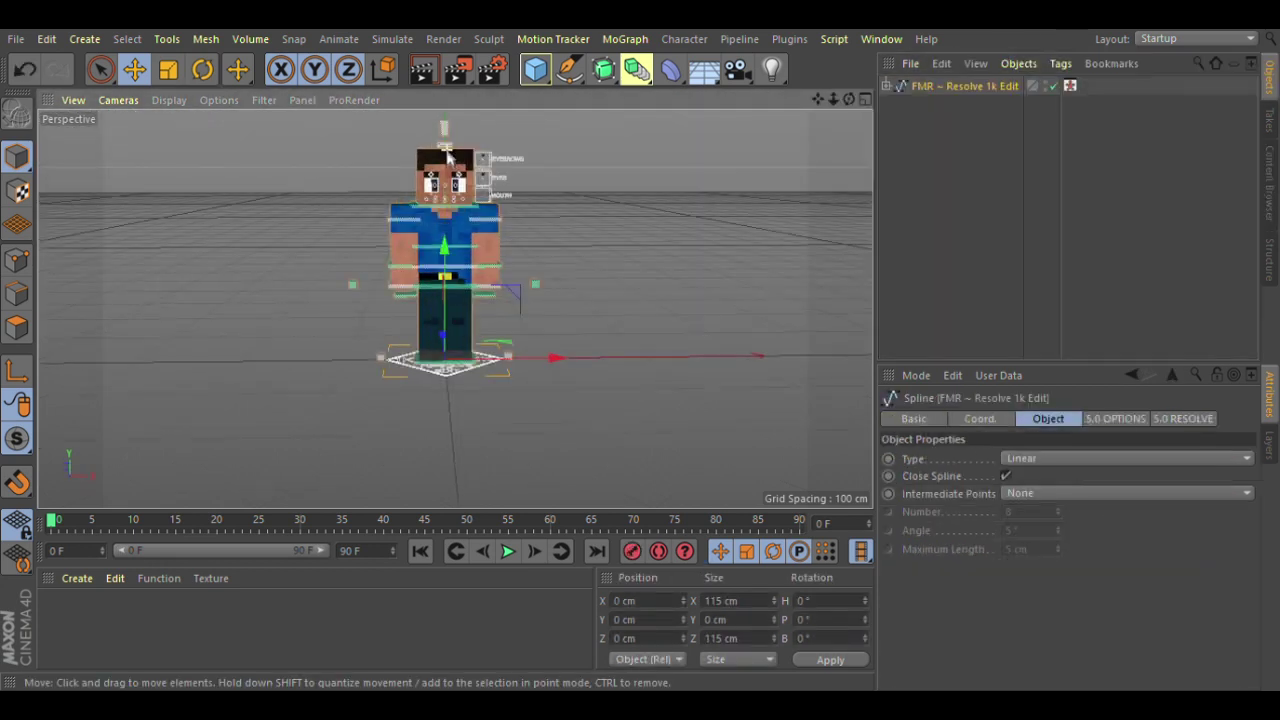
- In the rig's 5.0 OPTIONS, set Eyes to Single and Eye Height to -0.5
left_click(1188, 63)
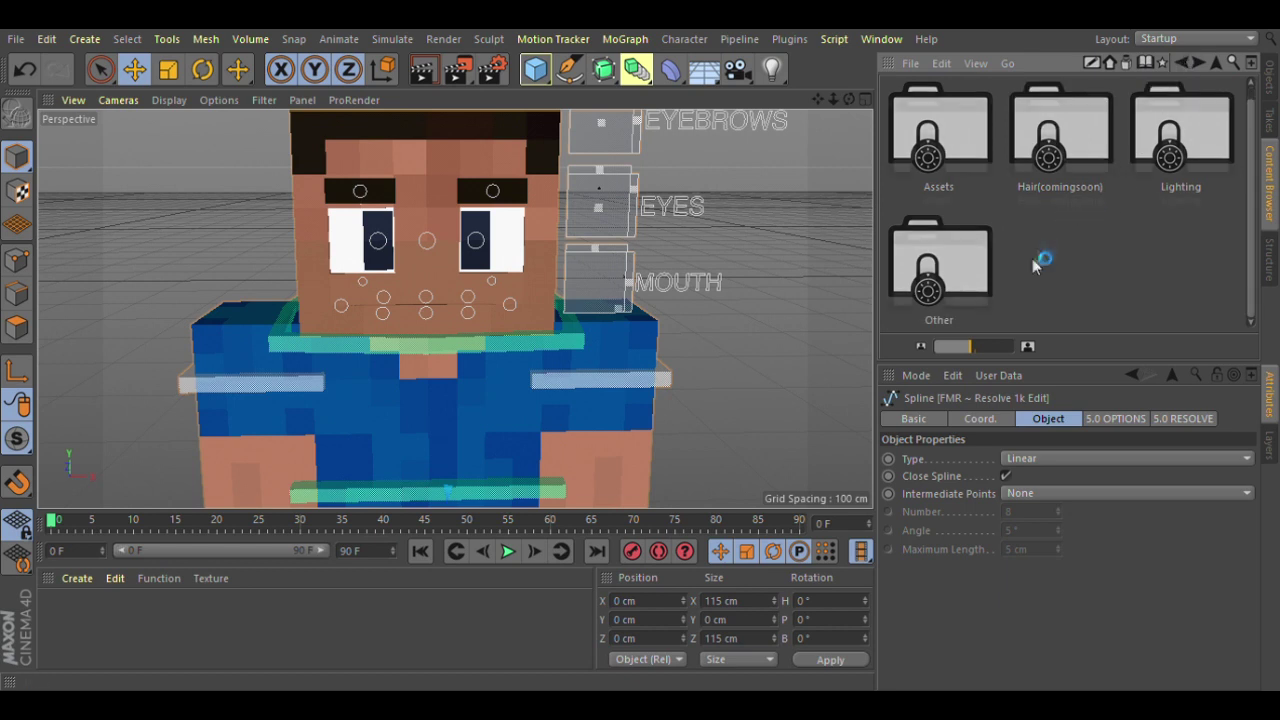
scroll(1060, 200, "down", 5)
scroll(1060, 200, "down", 5)
scroll(1060, 200, "down", 5)
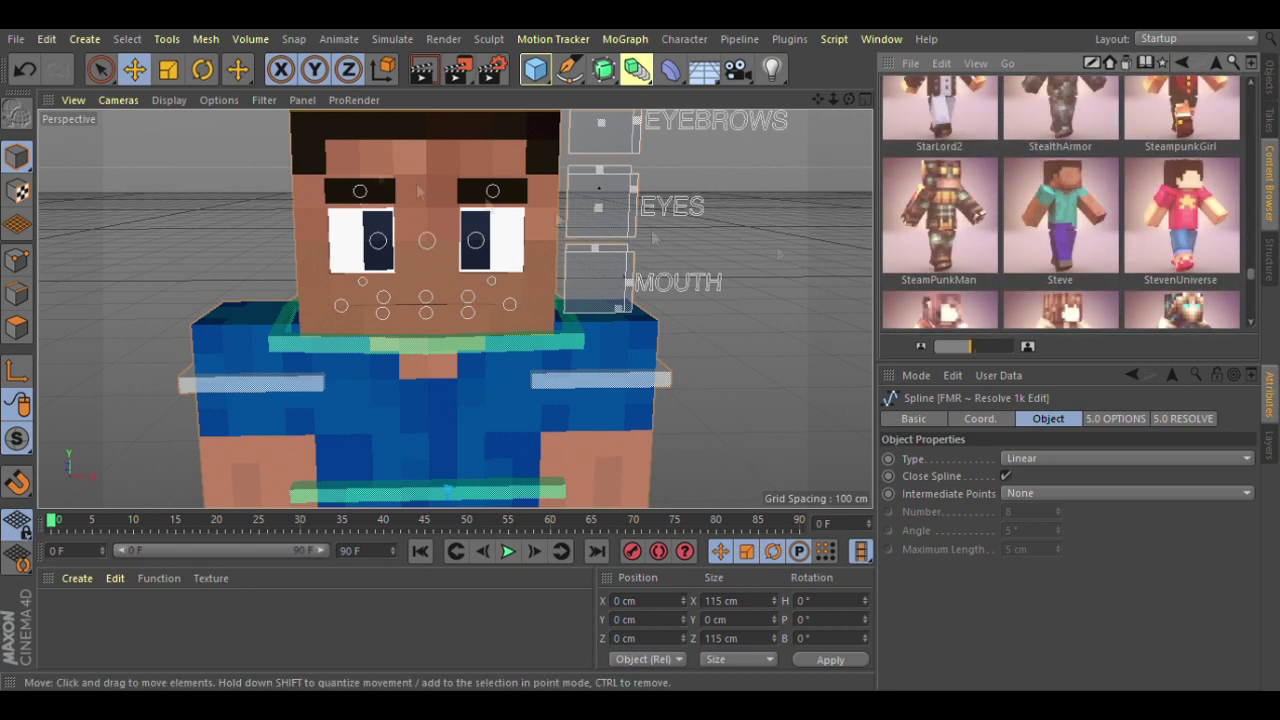
scroll(450, 420, "down", 10)
left_click(1107, 424)
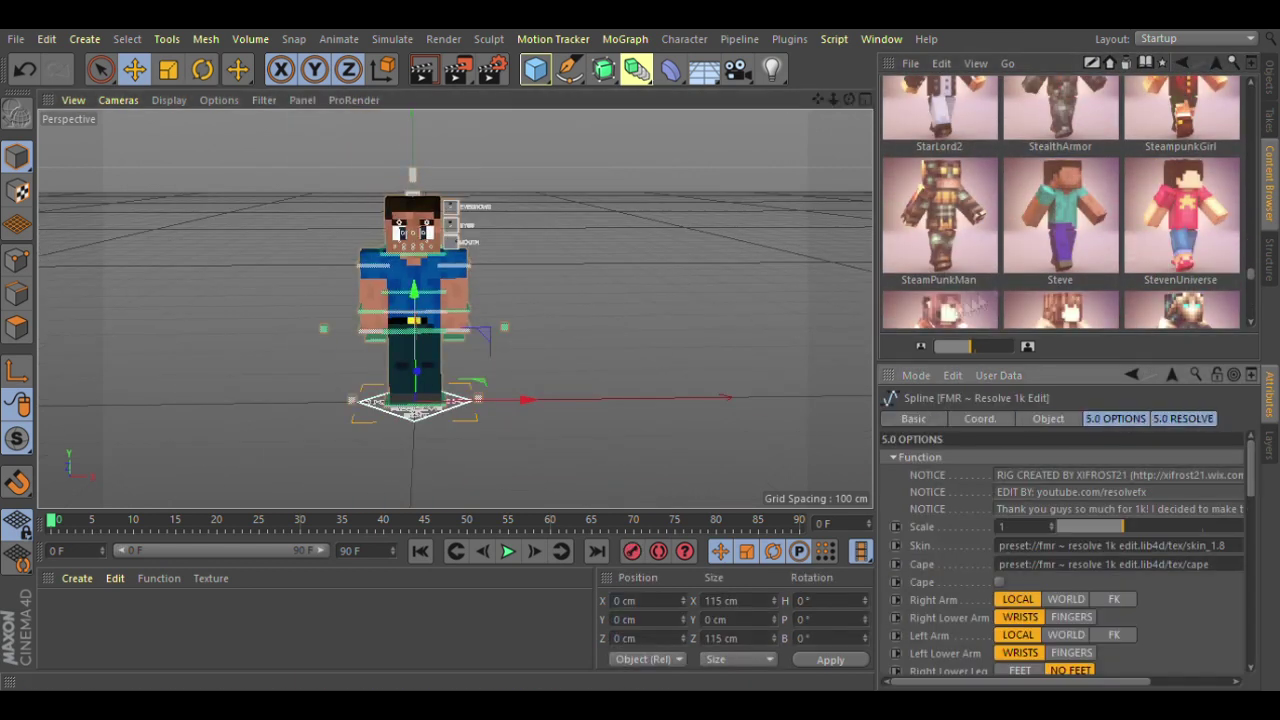
scroll(965, 585, "down", 8)
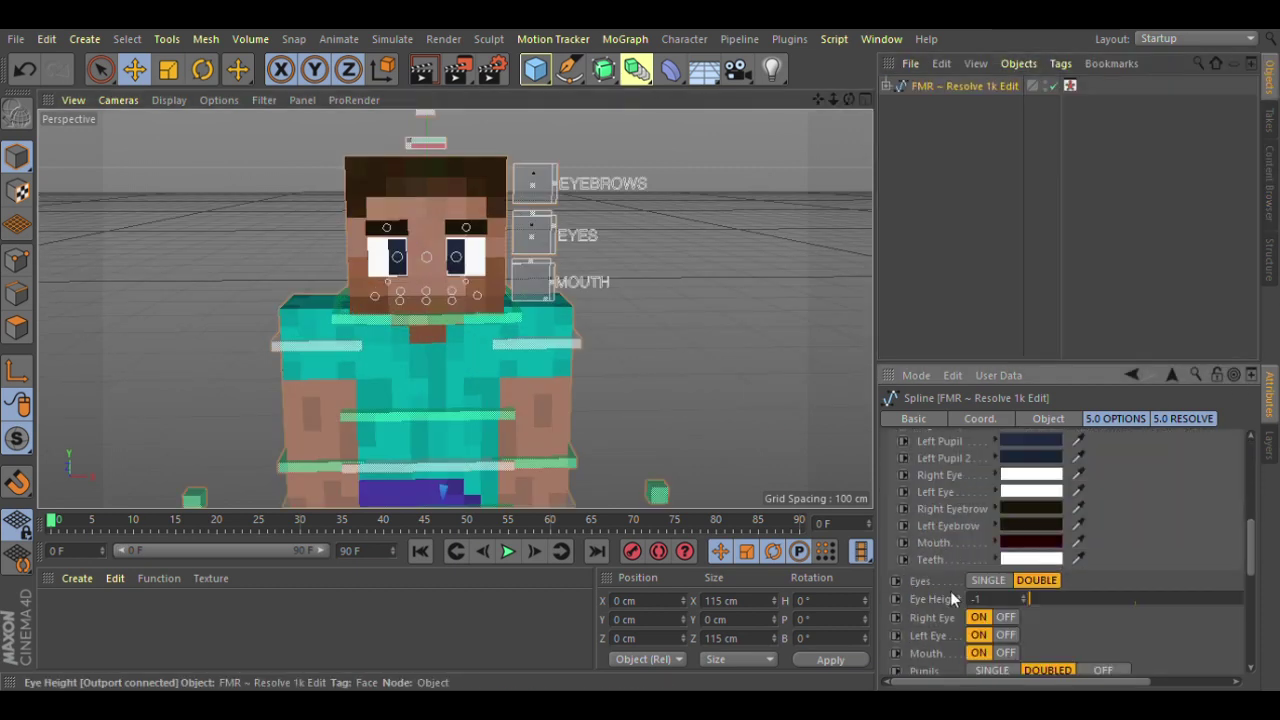
scroll(945, 595, "down", 3)
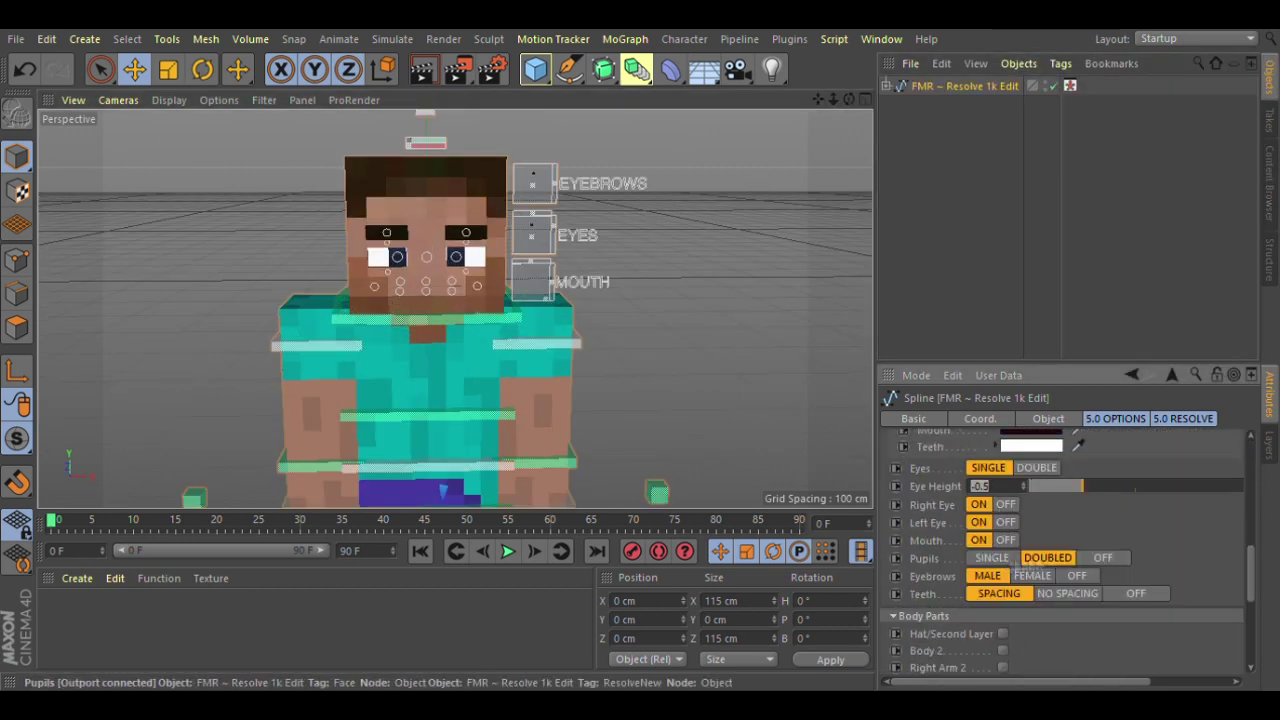
scroll(428, 231, "up", 3)
- Resize the eye control on Steve's face
left_click(612, 335)
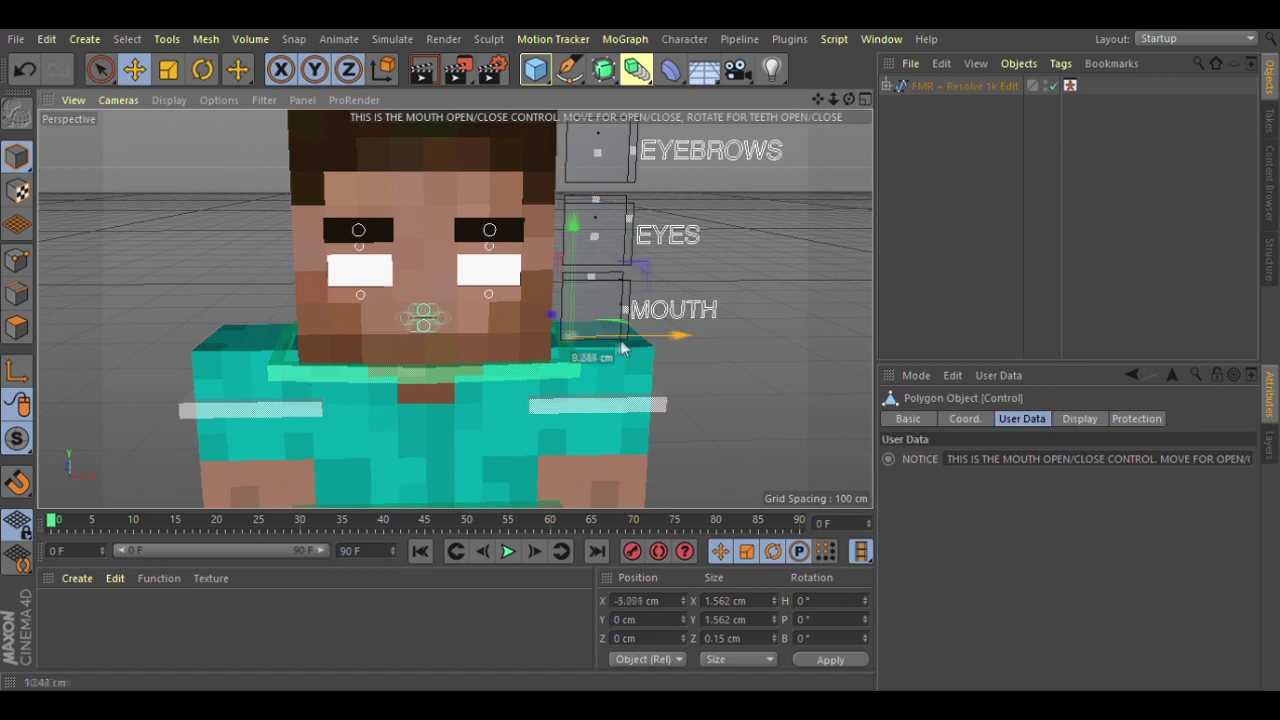
key("ctrl+z")
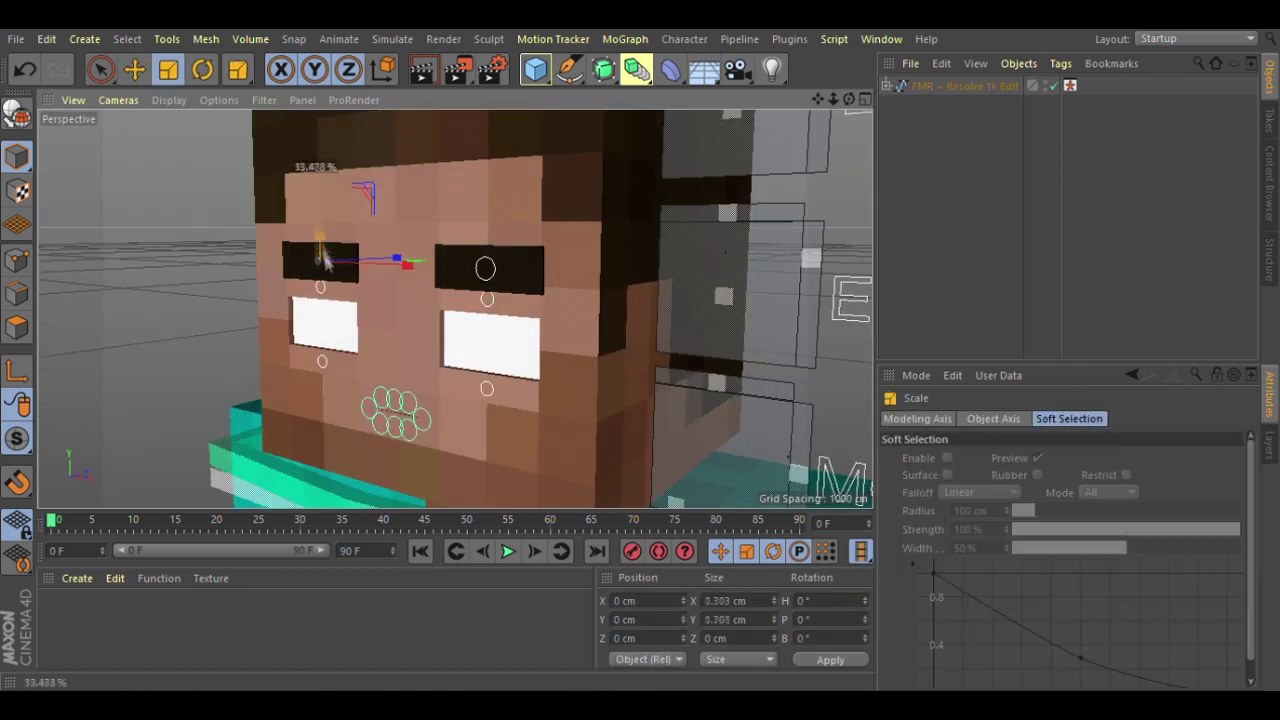
left_click(1268, 440)
key("ctrl+z")
key("ctrl+z")
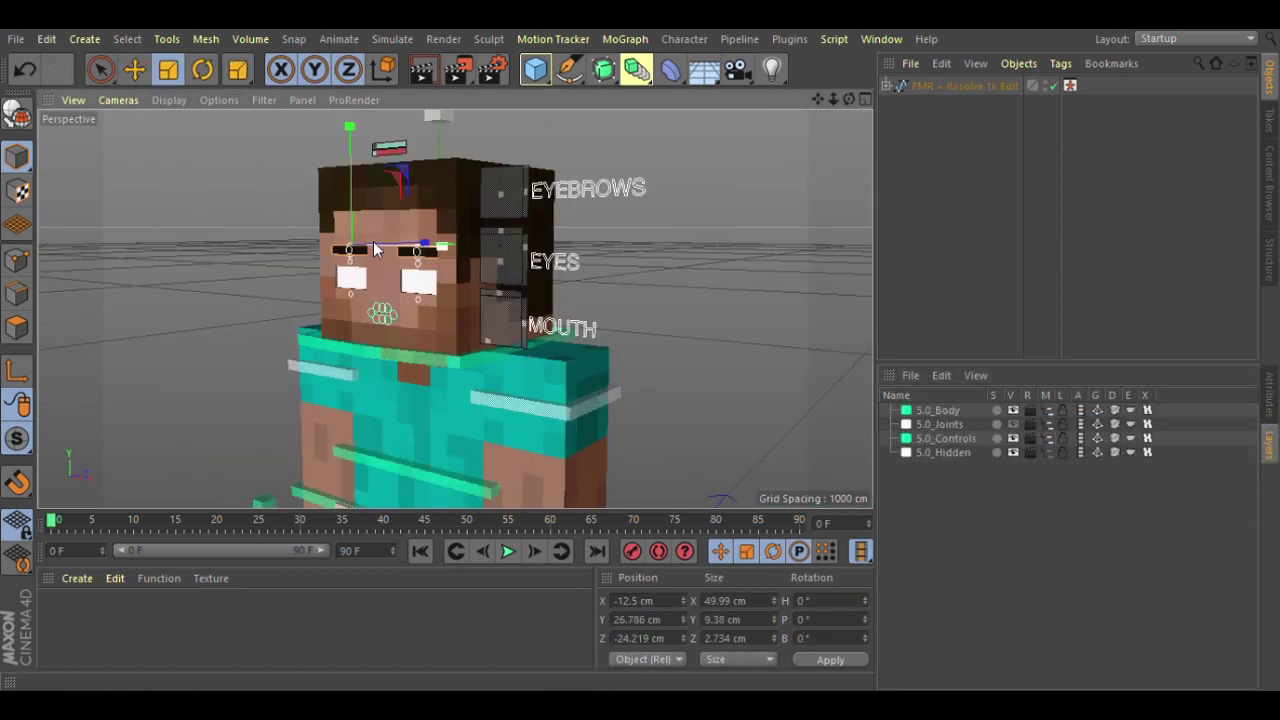
key("e")
- Return to the rig attributes and select the eye geometry on the face
left_click(1268, 400)
scroll(948, 566, "down", 3)
scroll(948, 566, "down", 3)
scroll(970, 562, "down", 2)
scroll(985, 560, "up", 3)
scroll(985, 560, "up", 3)
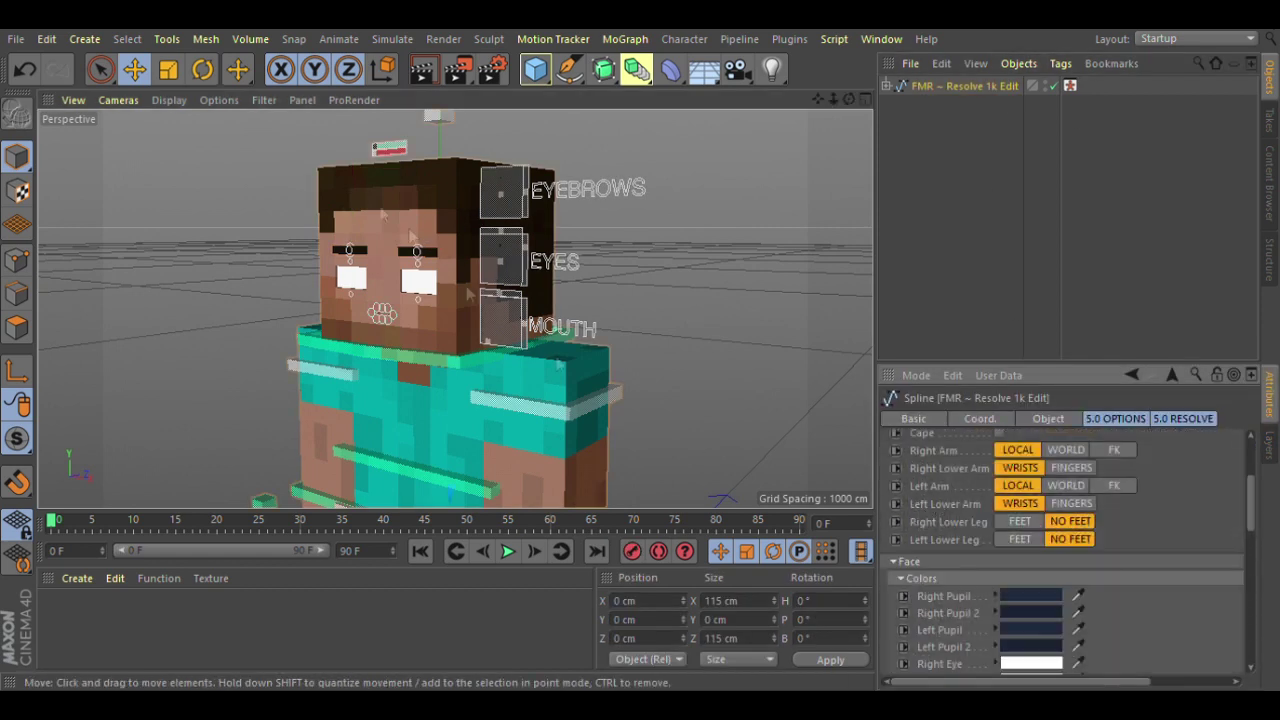
scroll(300, 230, "up", 3)
left_click(278, 212)
- Create Mat.1 for both eye-white meshes and enable its Luminance
left_click(376, 212, "shift")
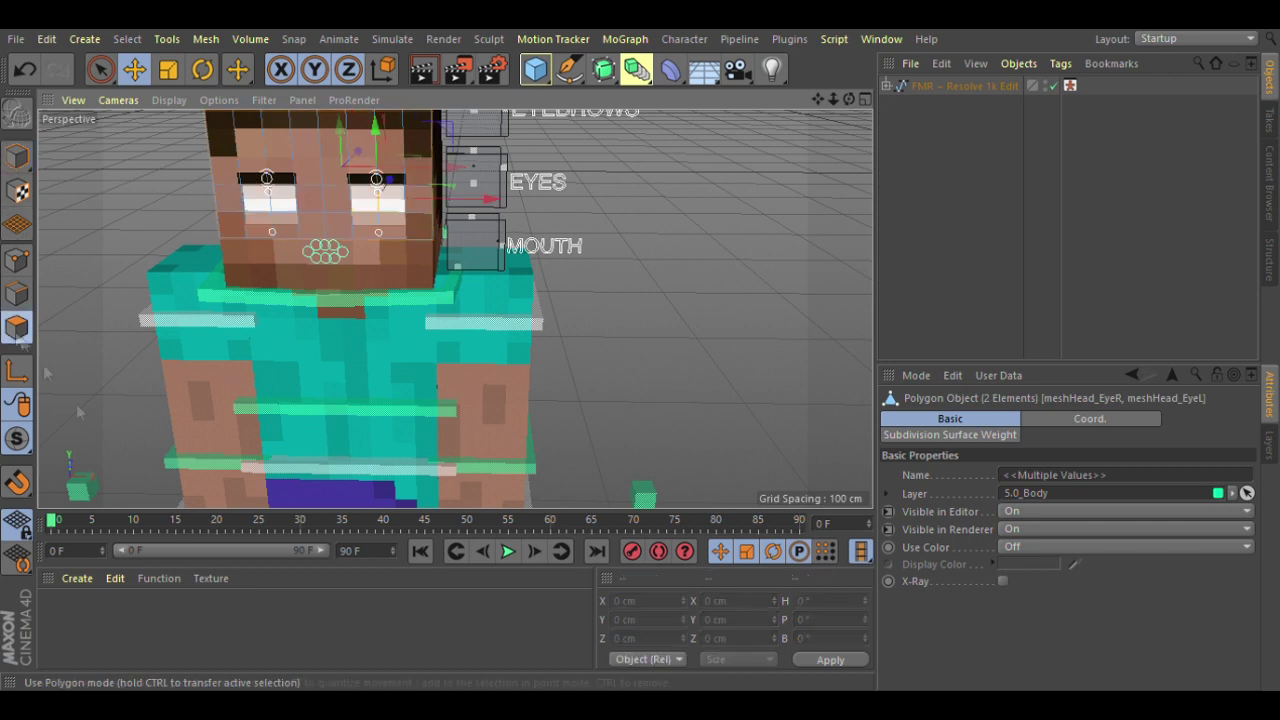
double_click(300, 630)
scroll(955, 652, "down", 2)
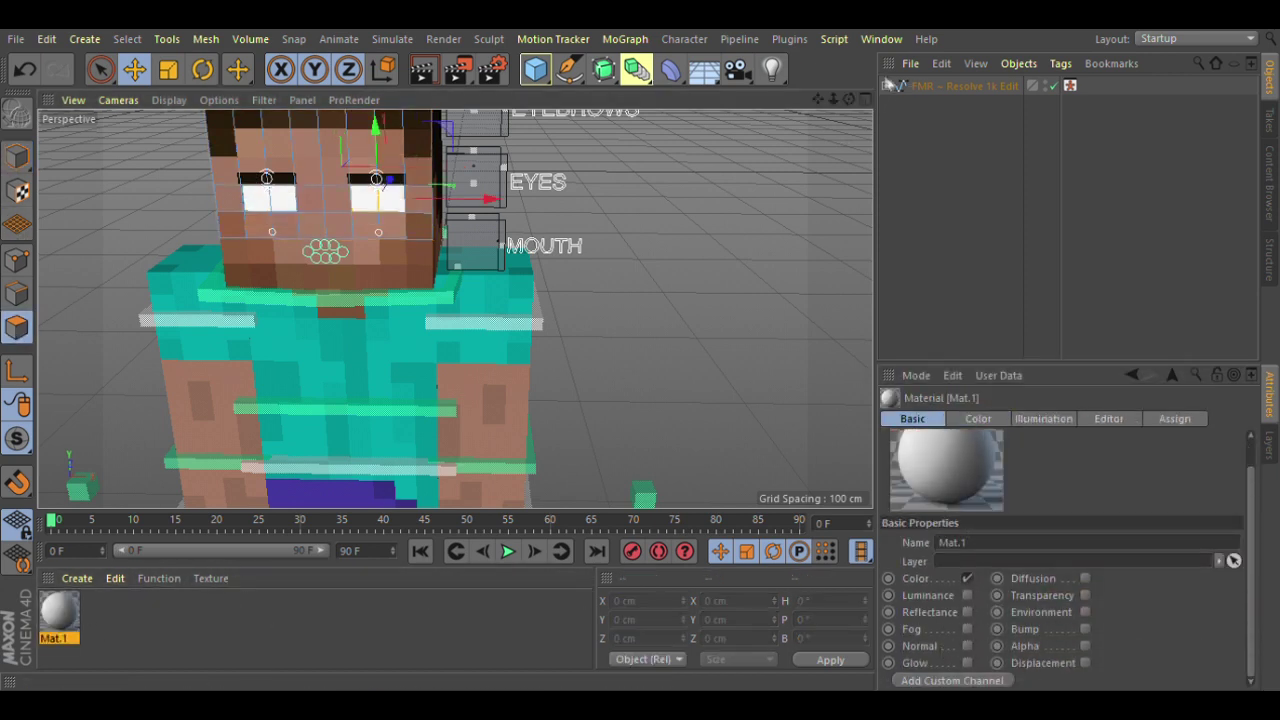
left_click(967, 595)
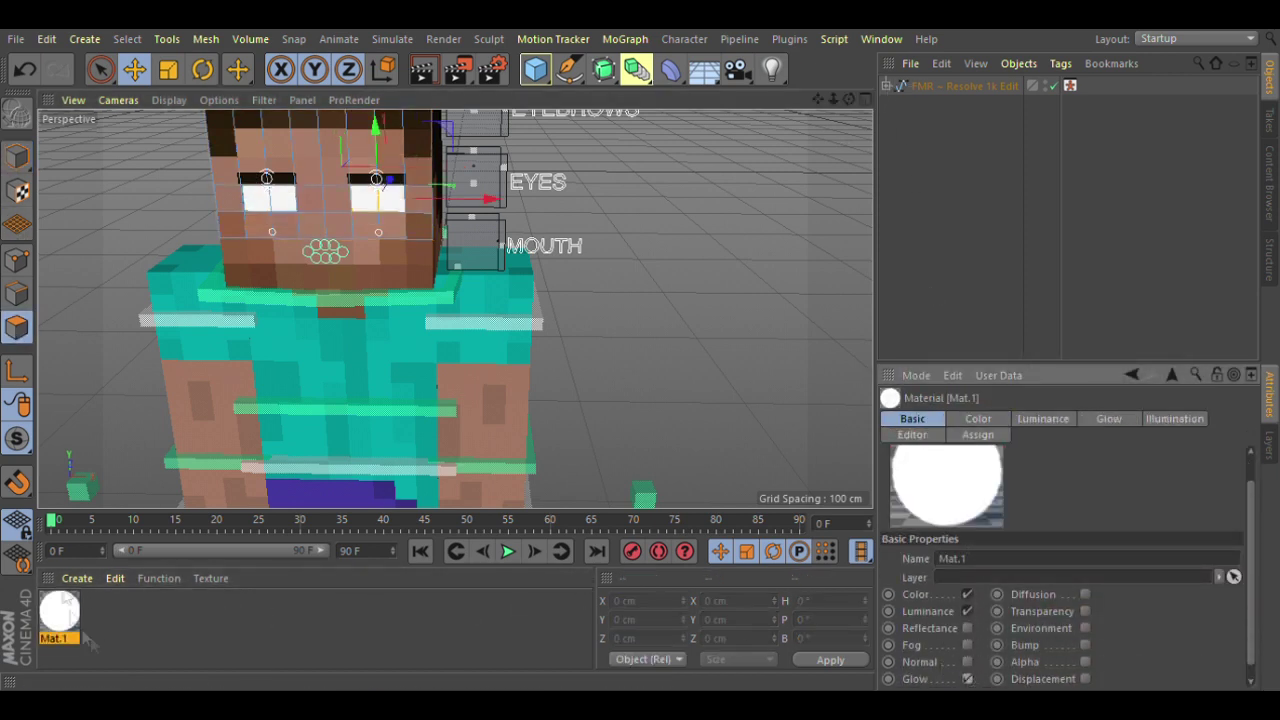
- Select the eyebrow control box and the top-right mouth control circle
key("space")
scroll(390, 207, "up", 3)
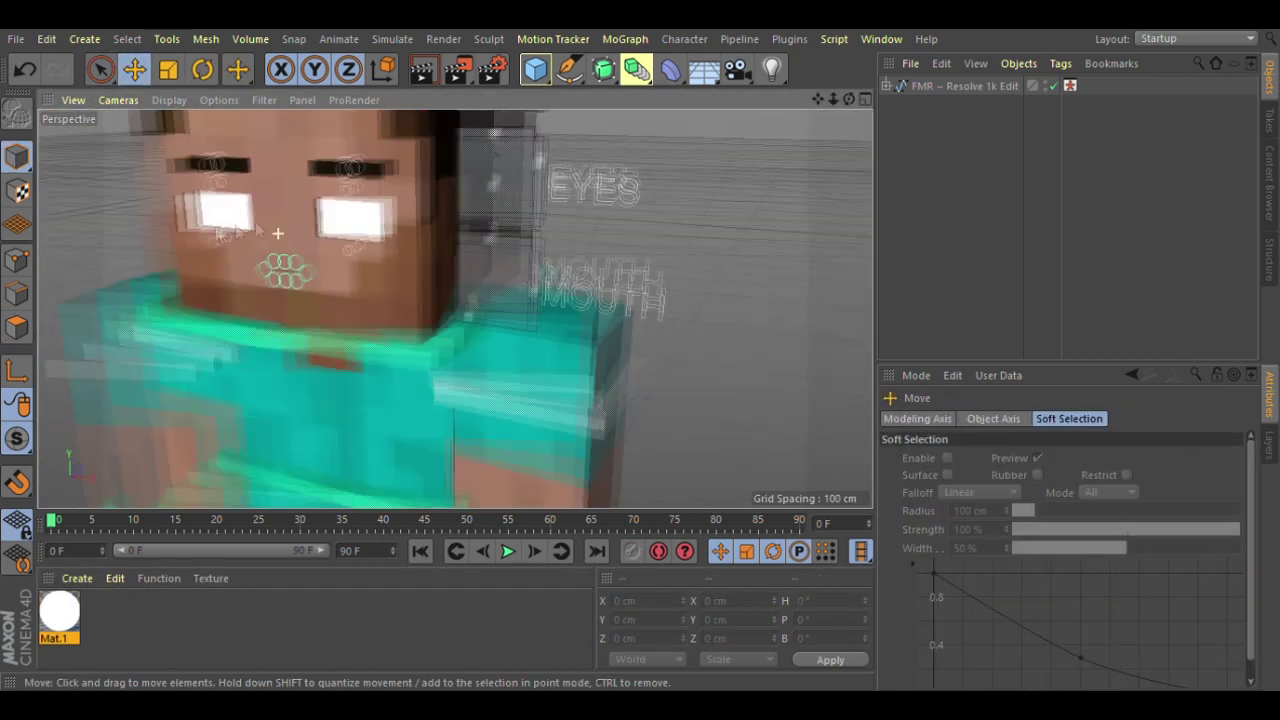
left_click(410, 200)
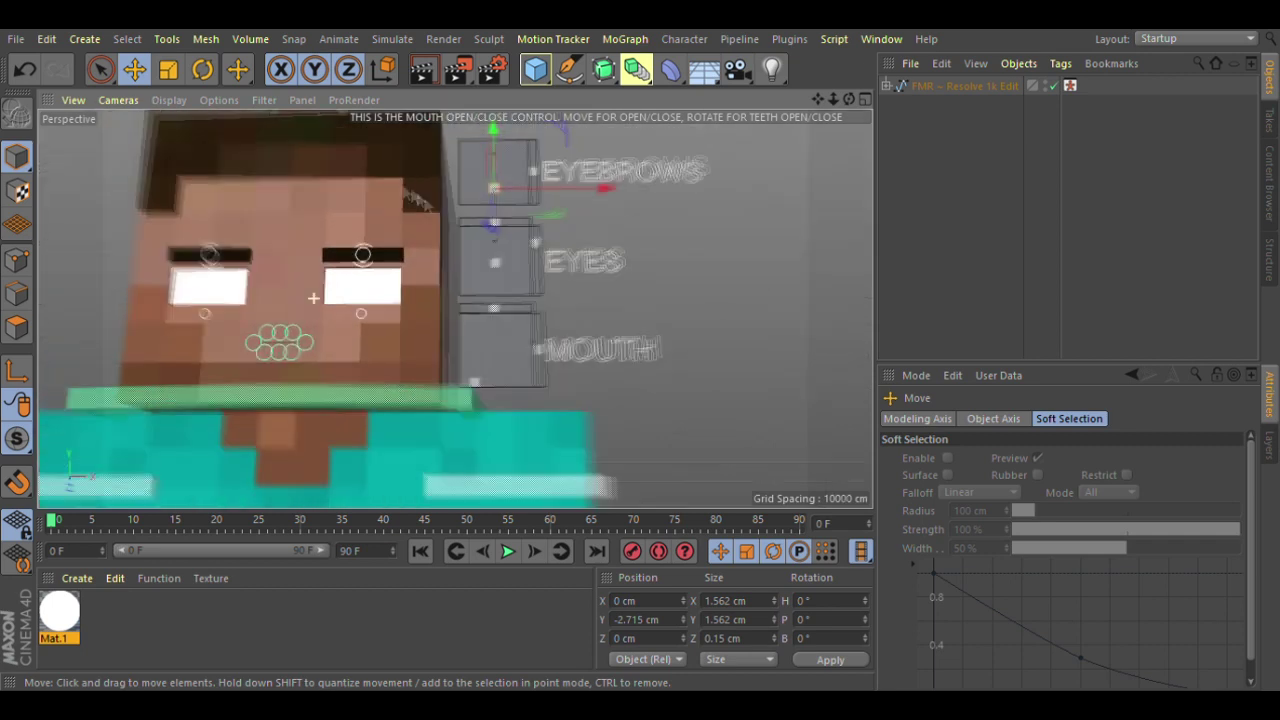
scroll(997, 497, "down", 5)
scroll(997, 497, "down", 5)
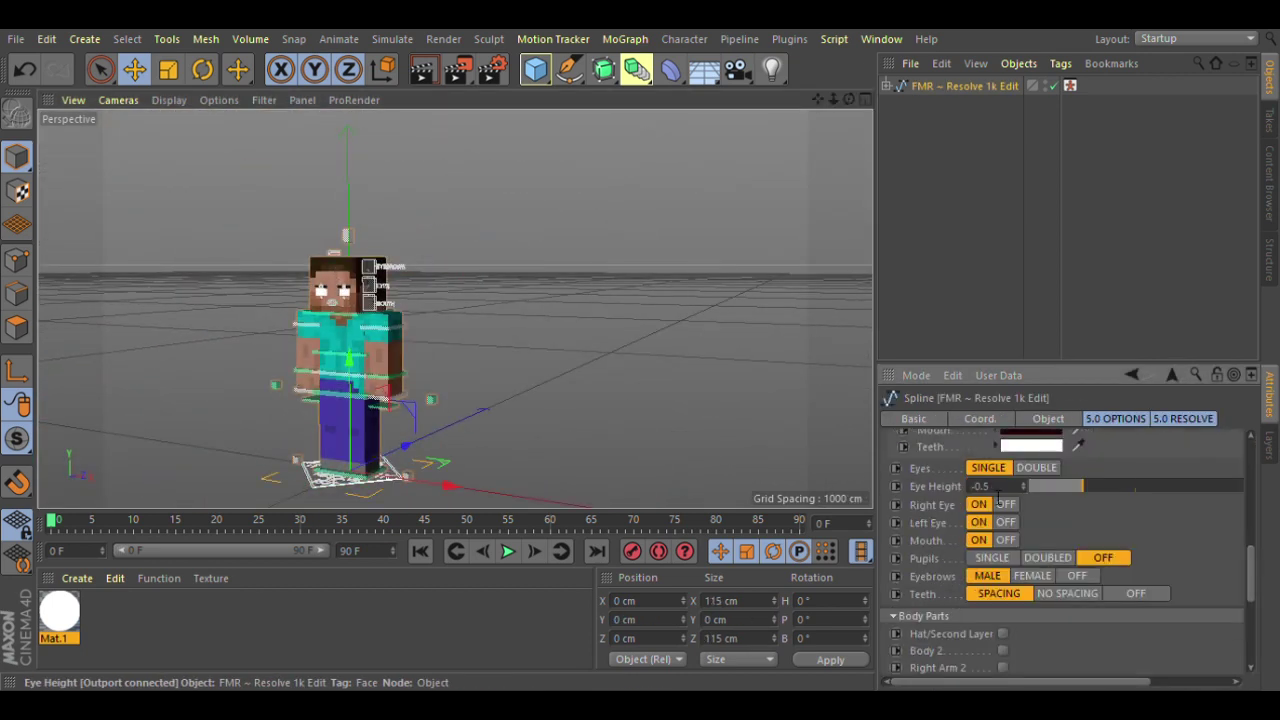
left_click(258, 320)
- Select the mouth control and drag it to open and close Steve's mouth
left_click(262, 346, "shift")
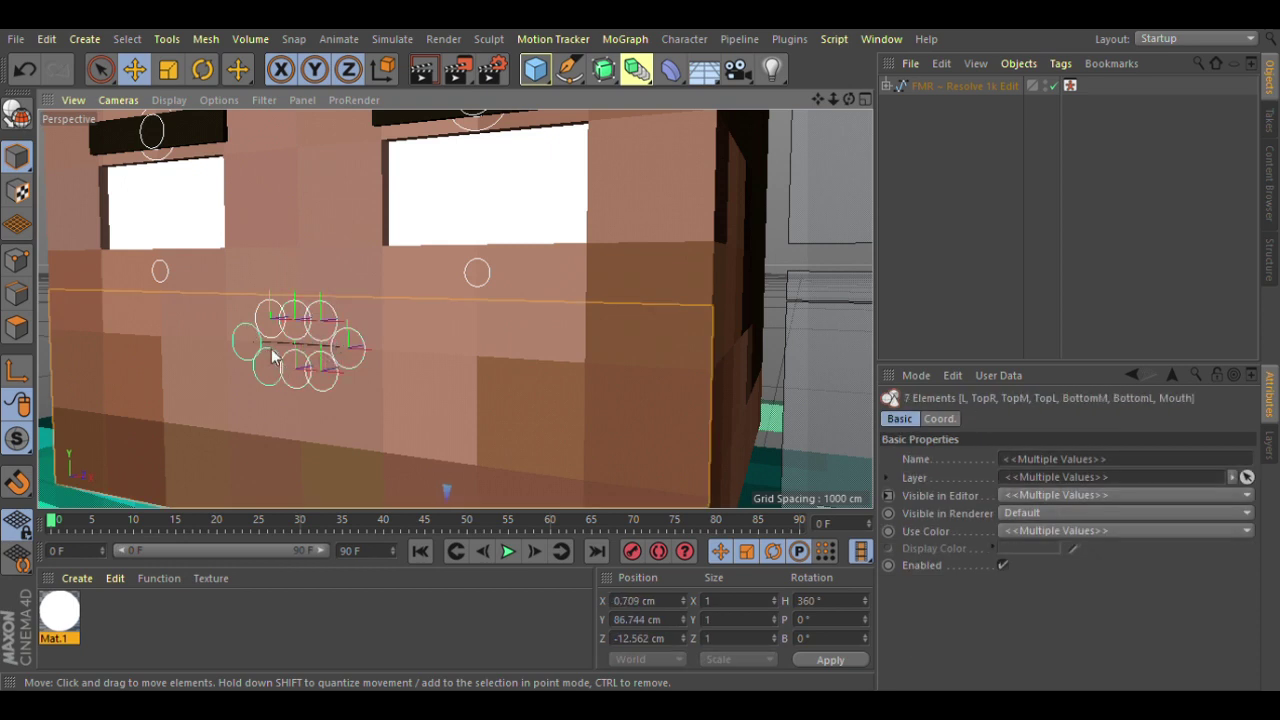
scroll(300, 350, "down", 5)
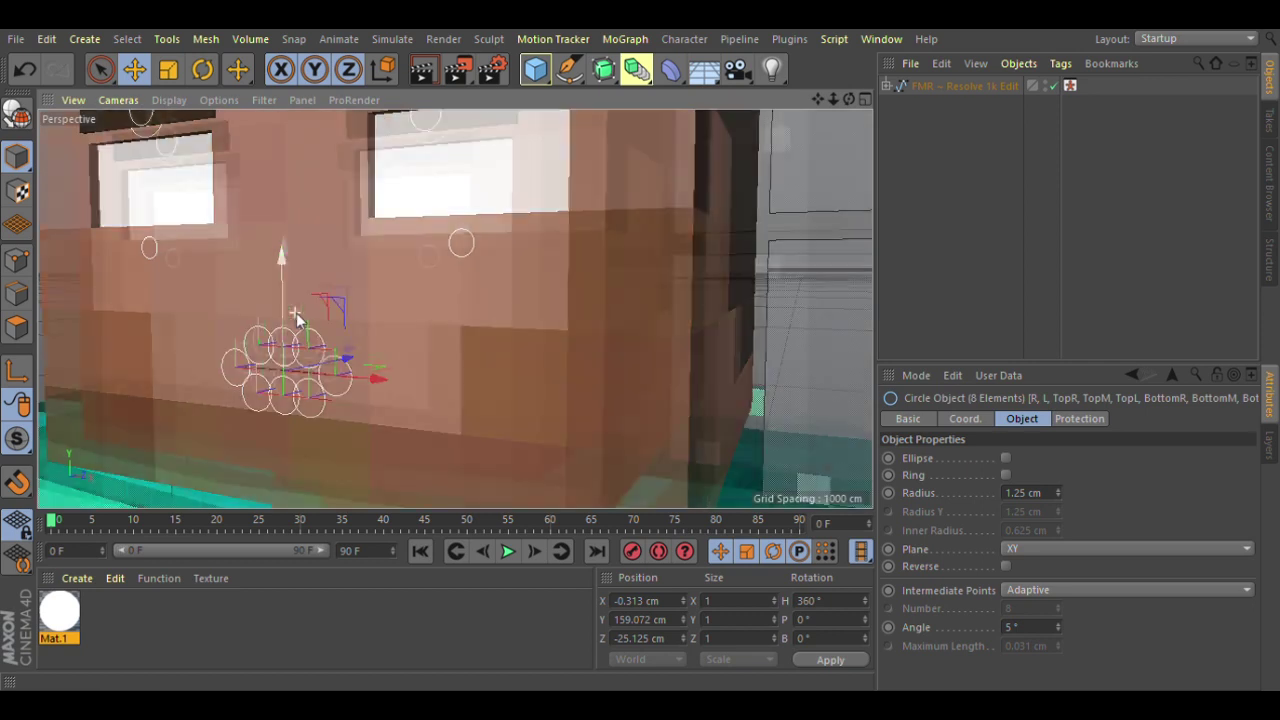
left_click(527, 392)
mouse_move(540, 400)
left_mouse_down()
mouse_move(647, 330)
mouse_move(600, 360)
left_mouse_up()
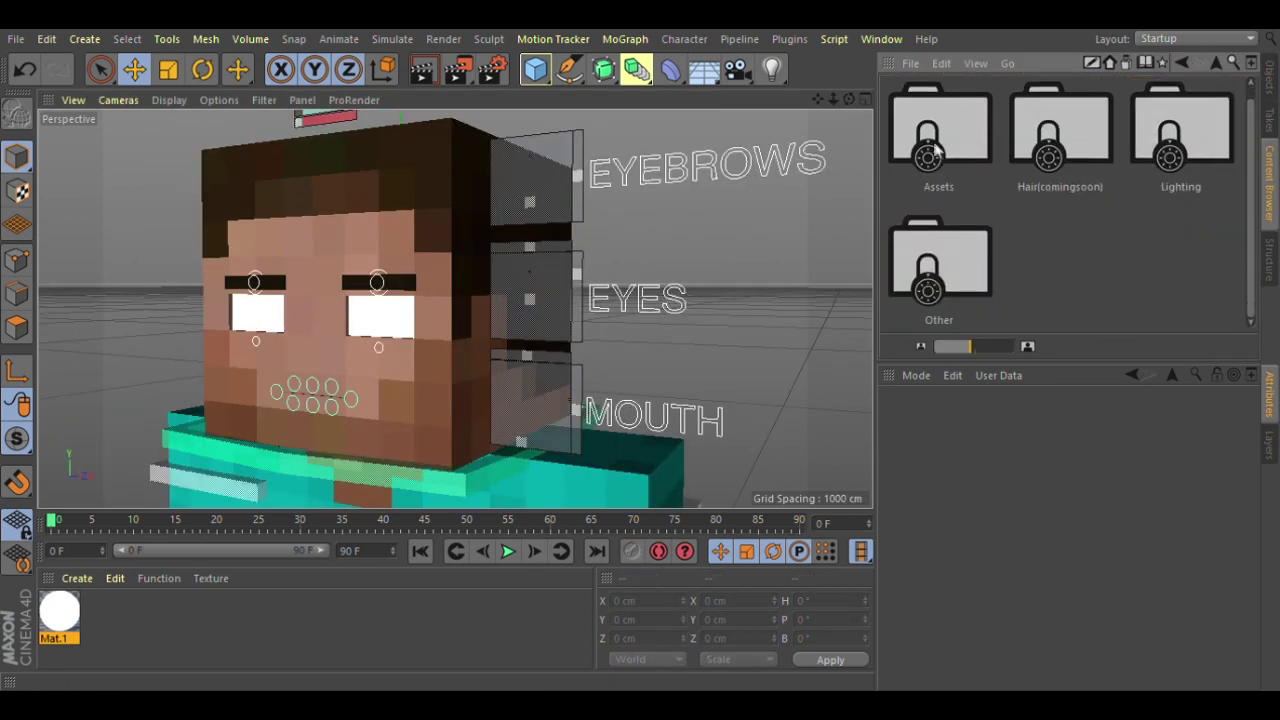
- Expand the Head, Eyes, Pupil Position and Pupils Null groups, then select the EyeRight light
left_click(896, 179)
scroll(892, 140, "down", 3)
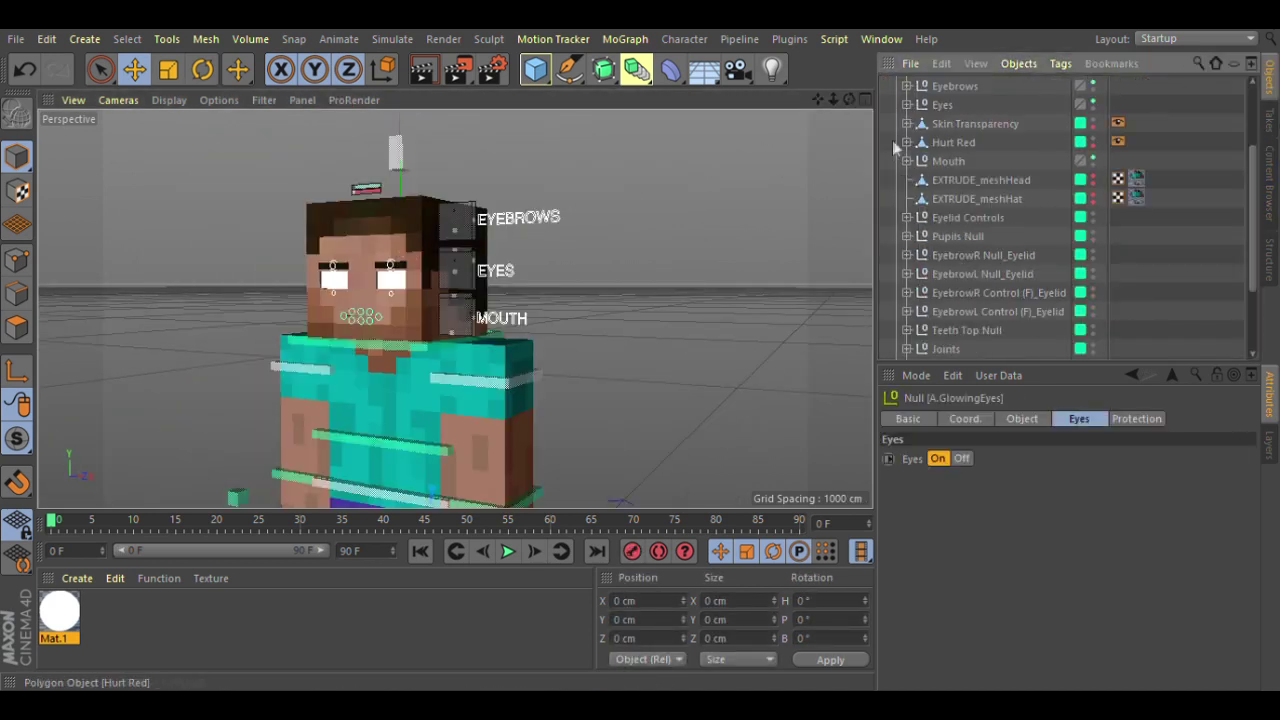
left_click(907, 104)
left_click(917, 179)
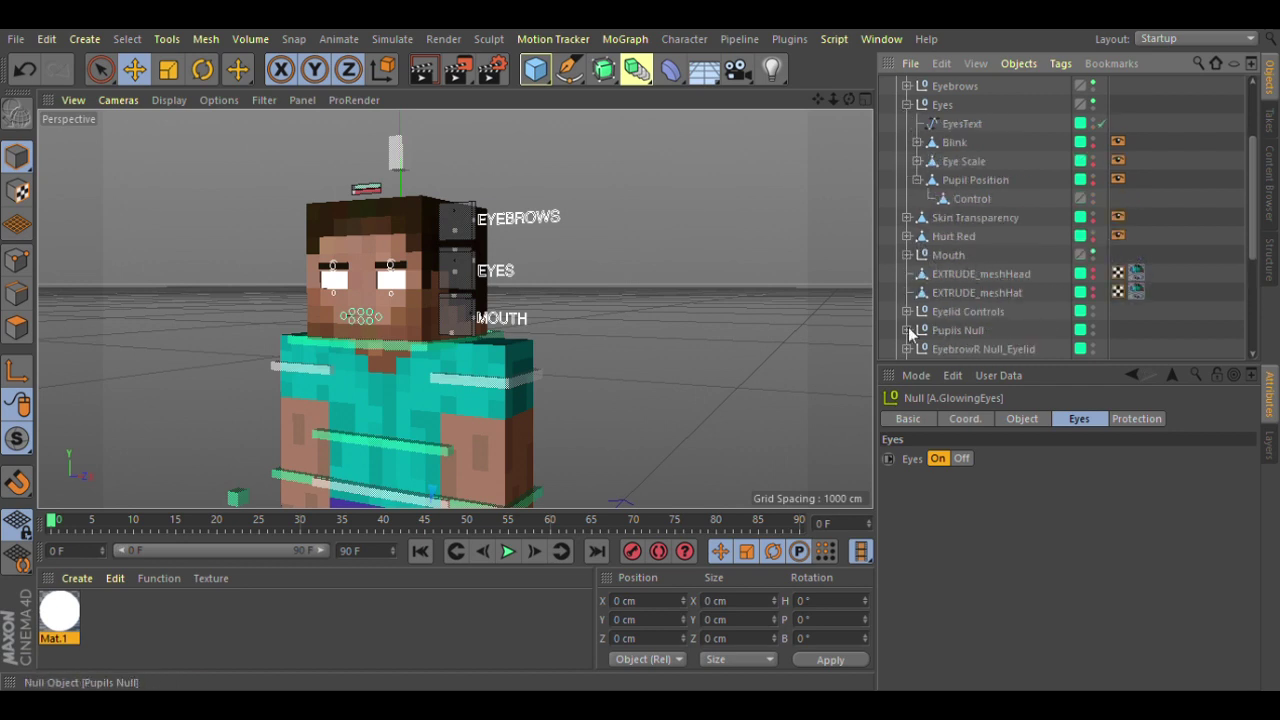
left_click(908, 331)
scroll(924, 274, "down", 2)
left_click(907, 257)
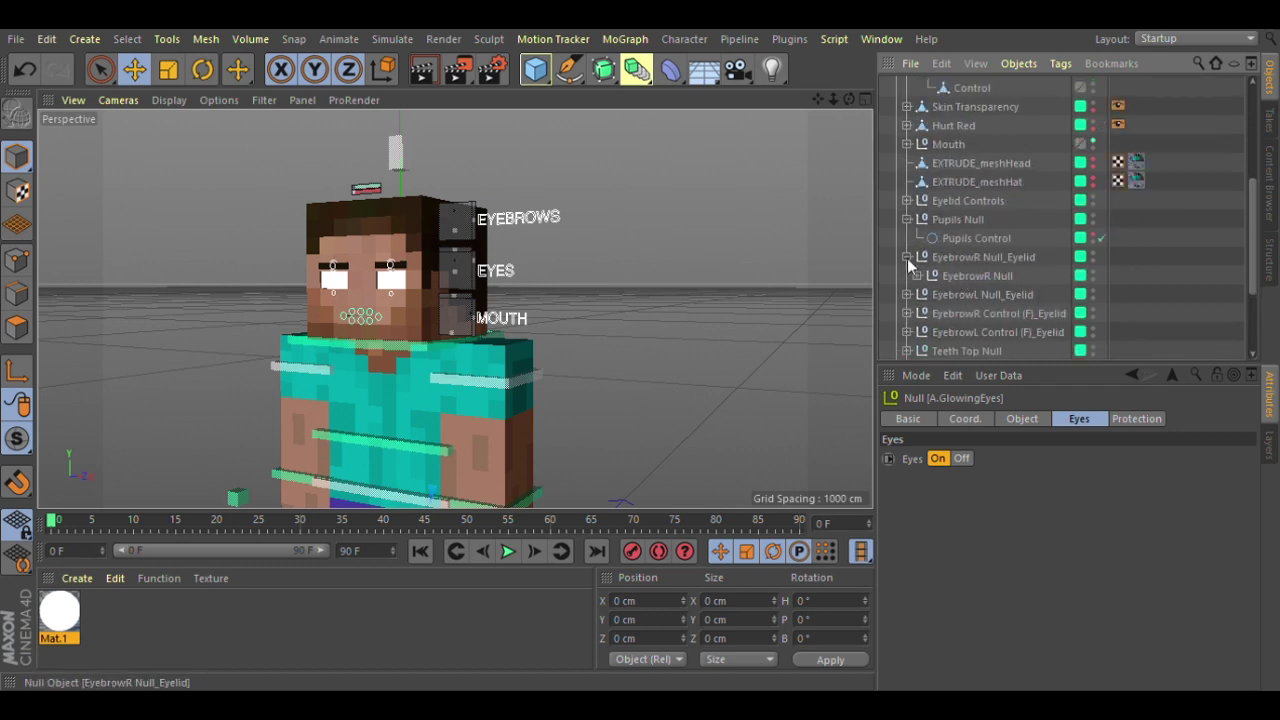
scroll(940, 150, "up", 8)
left_click(943, 105)
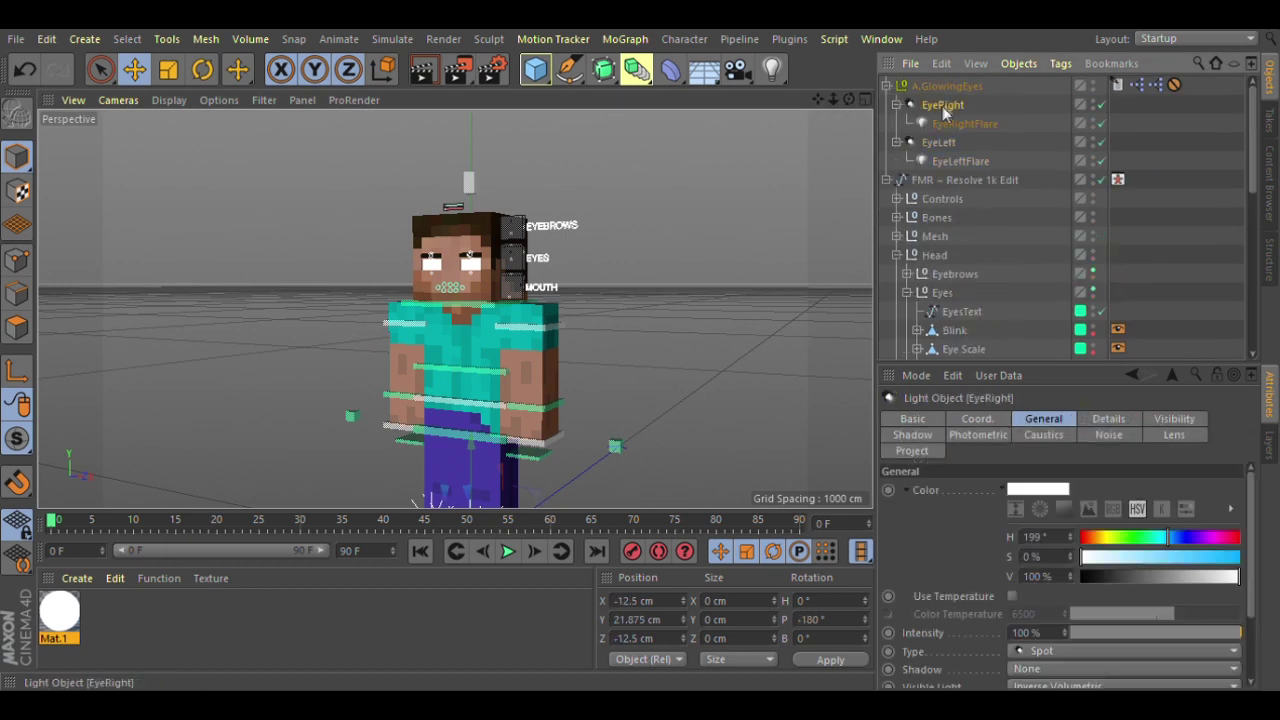
- Show the scene layers, expand EyebrowR Null and reselect the EyeRight light
scroll(966, 287, "down", 3)
scroll(940, 290, "down", 5)
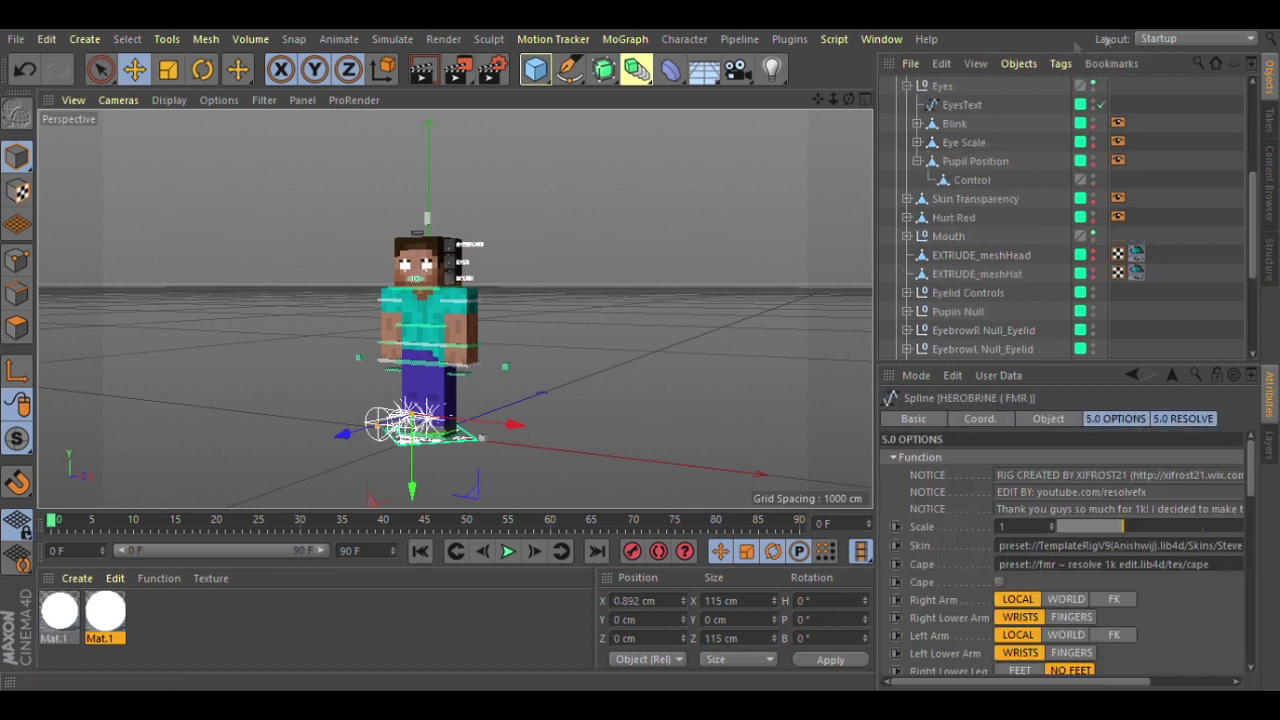
left_click(1268, 440)
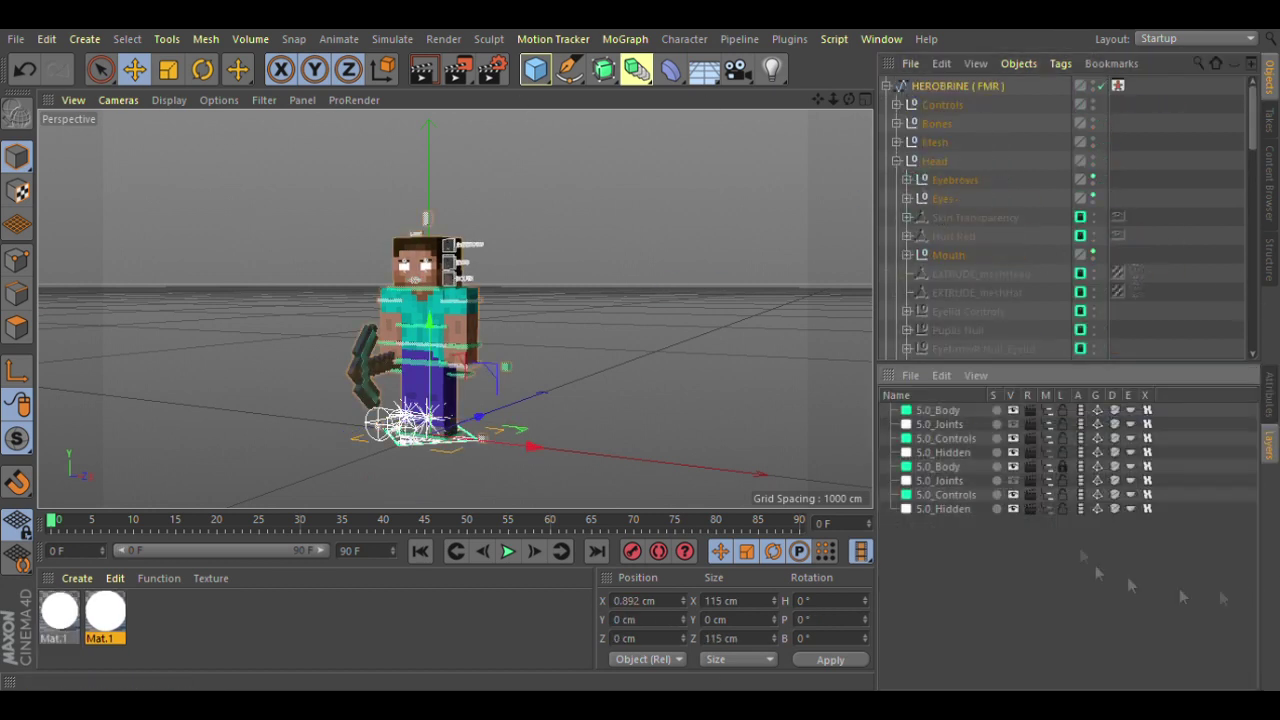
scroll(965, 258, "down", 4)
left_click(916, 142)
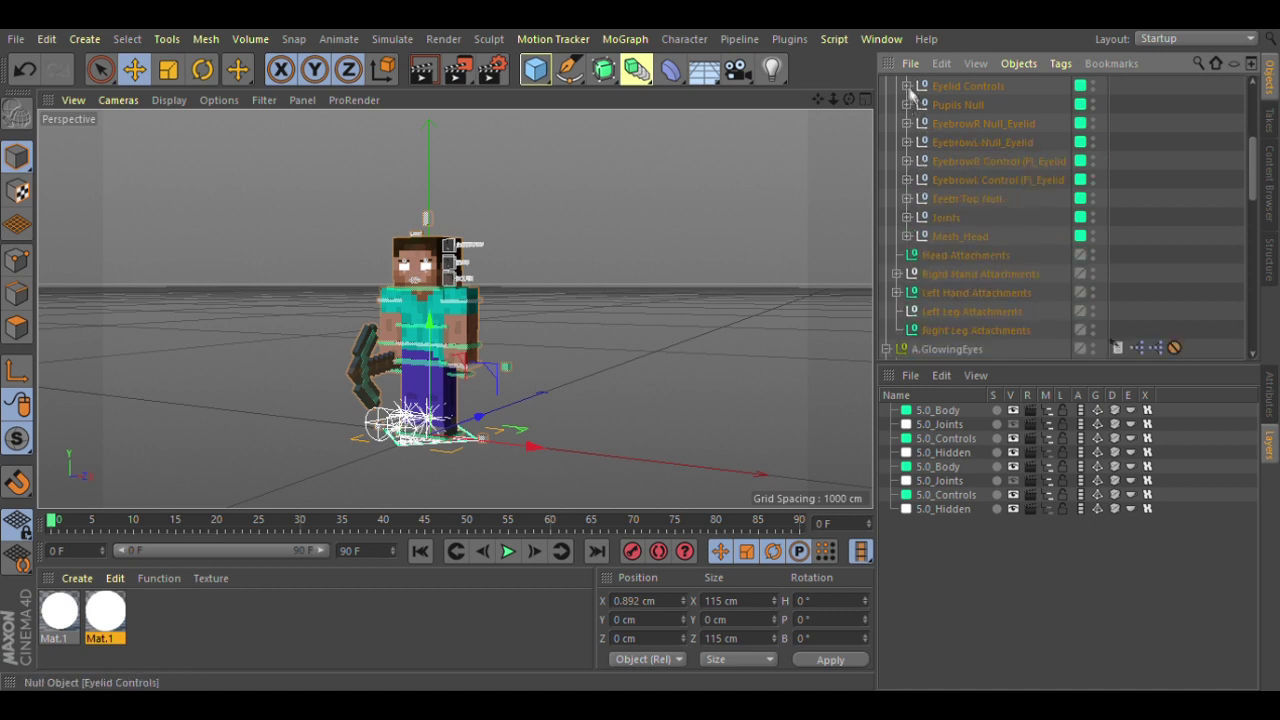
scroll(960, 240, "up", 10)
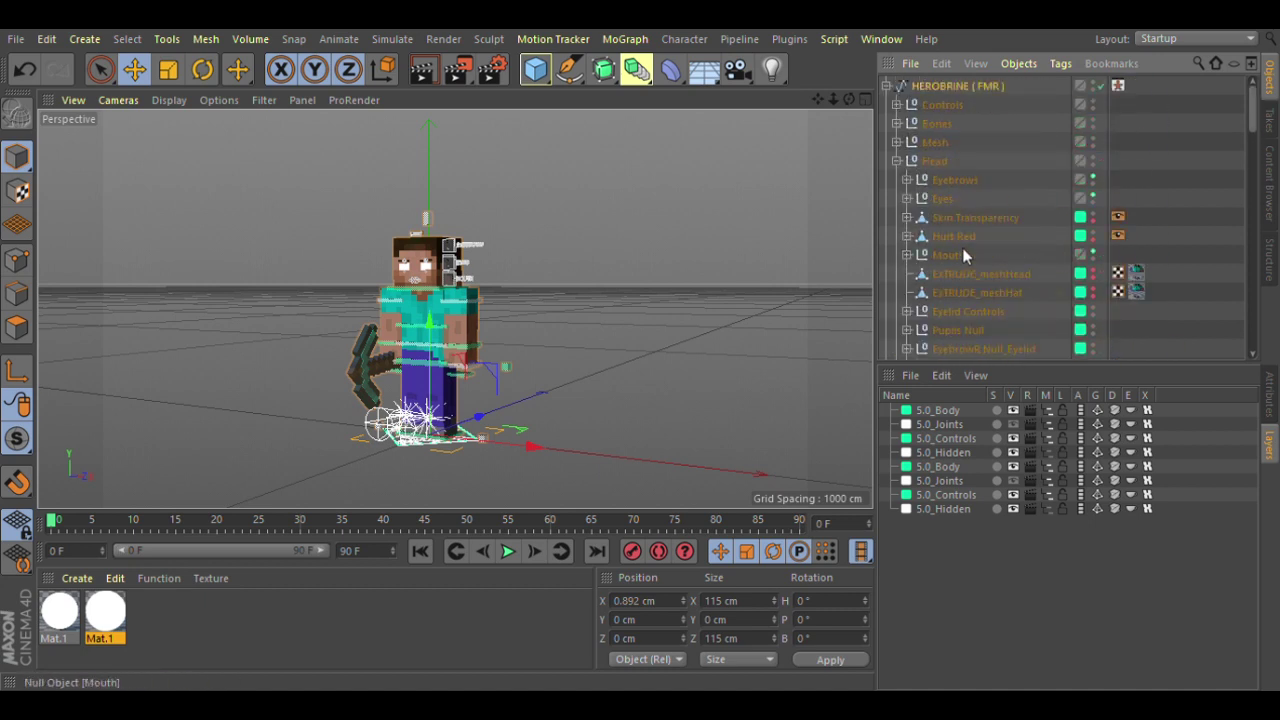
left_click(943, 105)
scroll(960, 200, "down", 10)
- Zero EyeRightFlare's Z position to centre it on the right eye
scroll(965, 200, "down", 5)
scroll(970, 200, "down", 5)
scroll(981, 183, "up", 15)
scroll(981, 200, "down", 5)
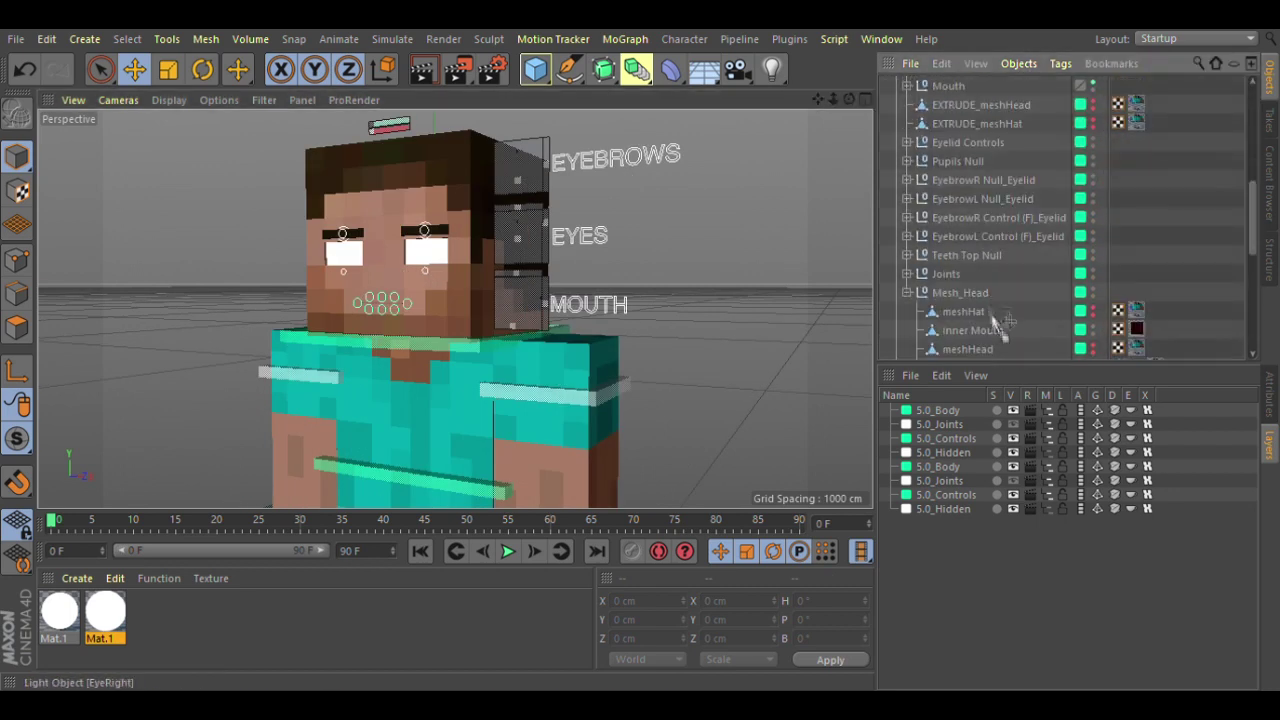
scroll(975, 240, "down", 5)
left_click(982, 264)
scroll(985, 239, "down", 3)
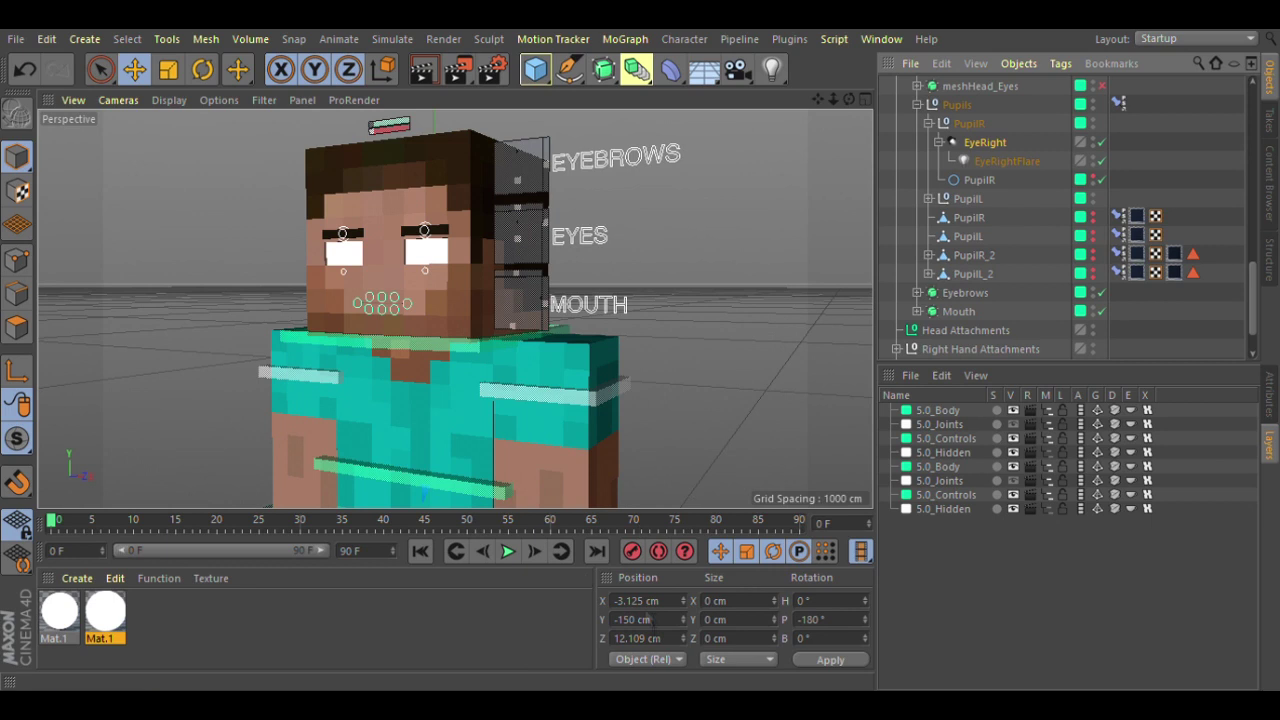
left_click(1007, 161)
left_click(683, 639)
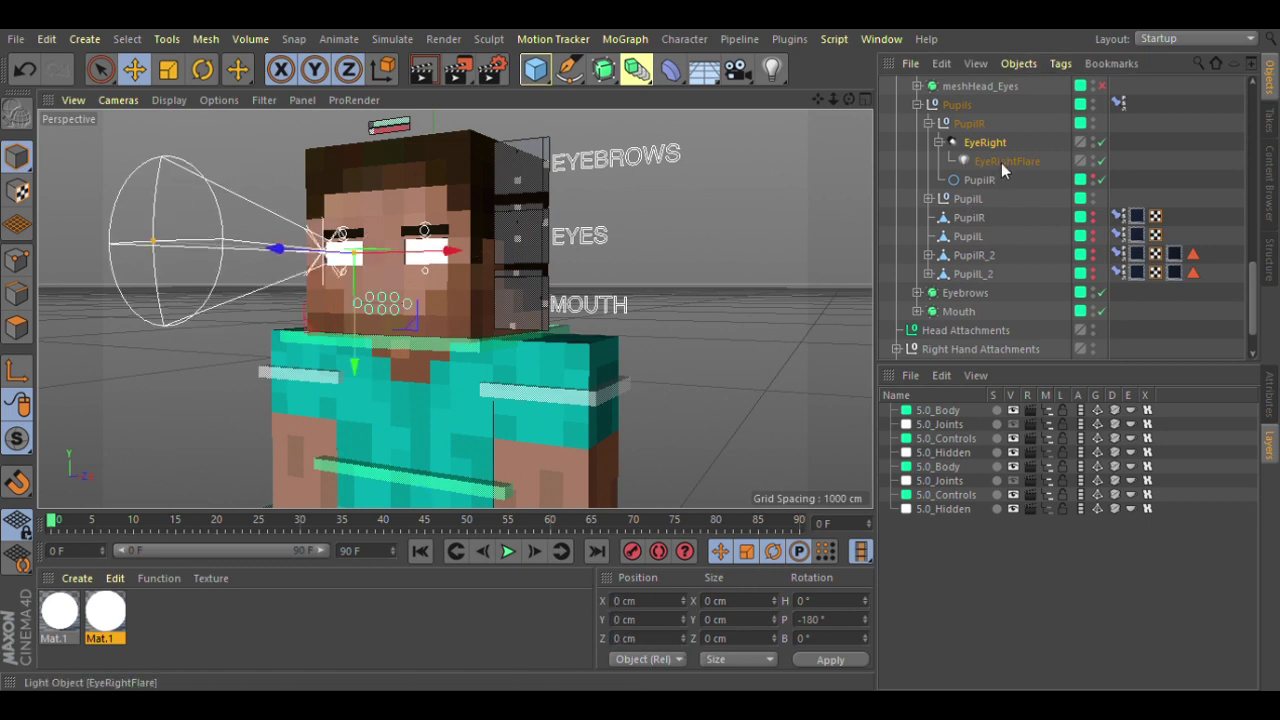
scroll(1001, 161, "down", 3)
- Delete a stray object and parent EyeLeft with its flare under PupilL
left_click(935, 107)
scroll(980, 250, "up", 5)
scroll(1007, 349, "up", 5)
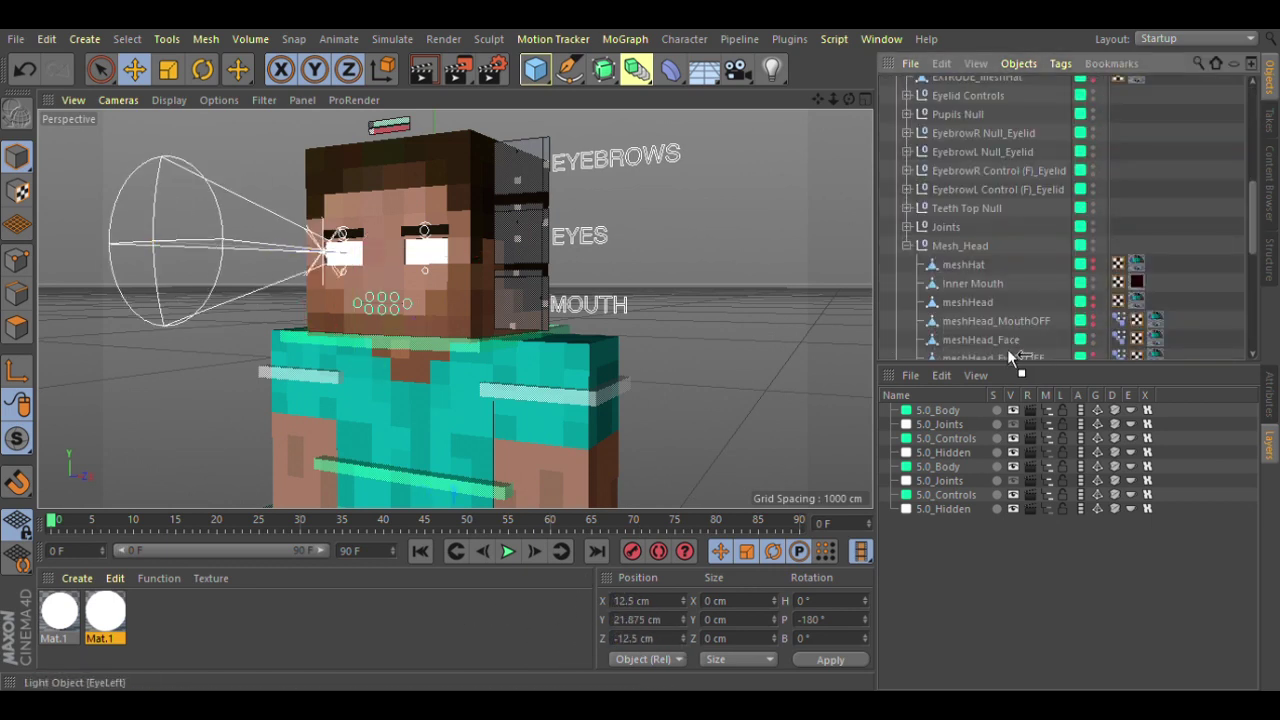
scroll(1010, 350, "down", 5)
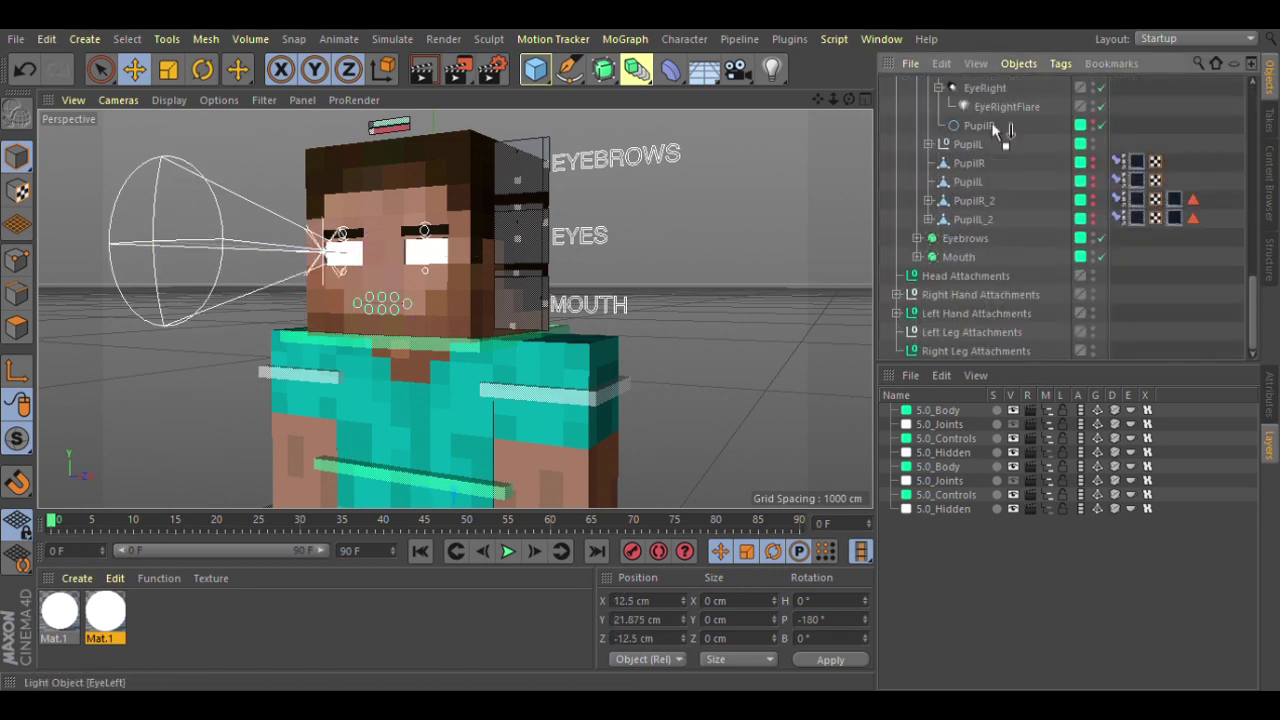
left_click(940, 163)
key("Delete")
scroll(983, 180, "up", 3)
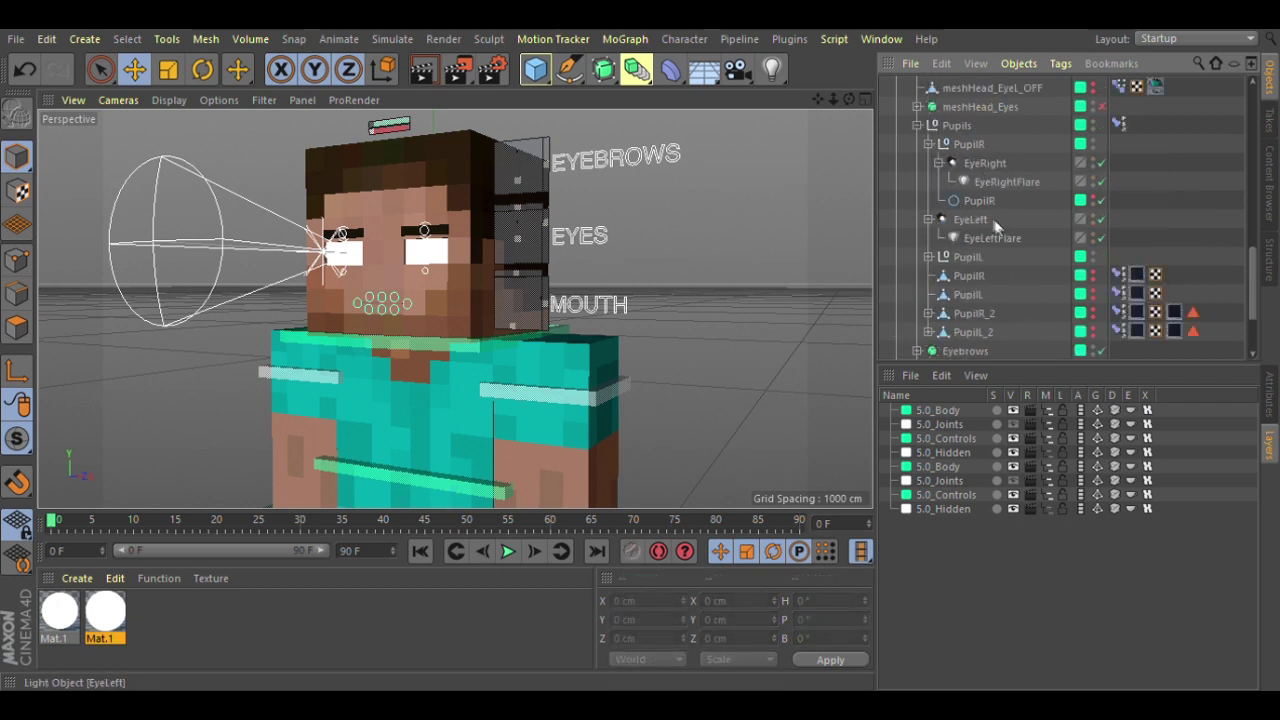
left_click_drag(975, 265, 970, 258)
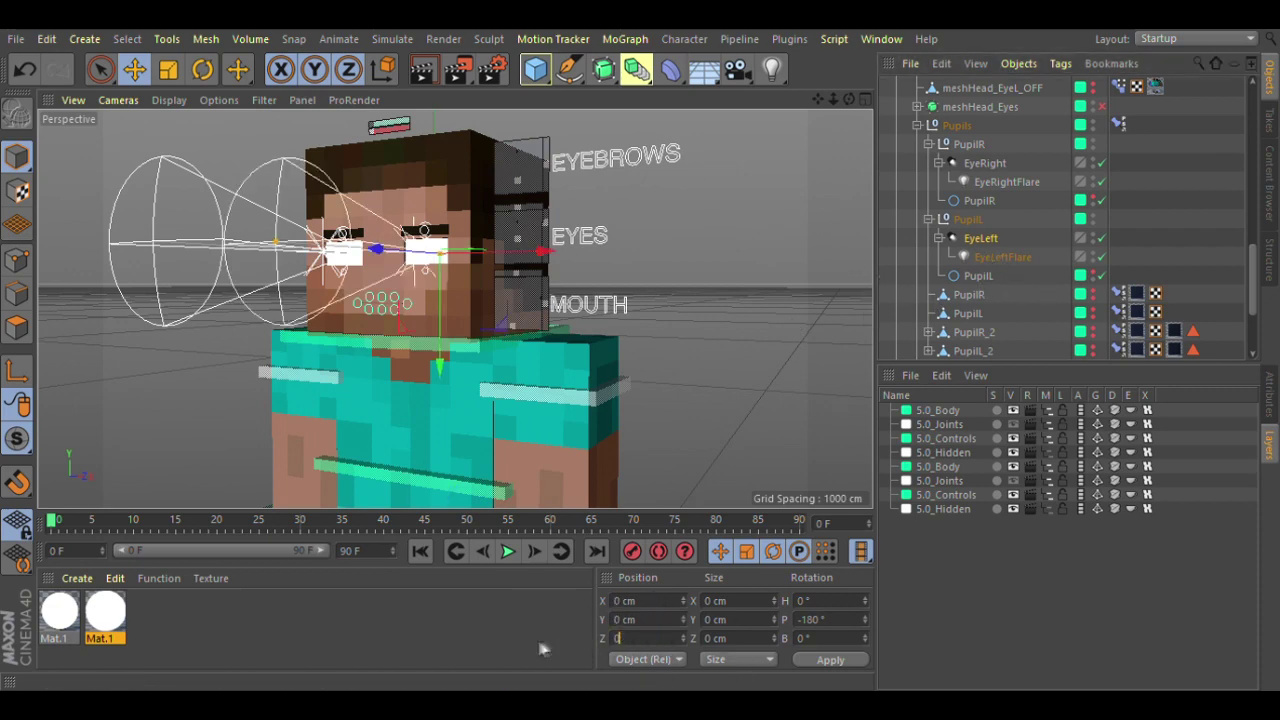
left_click_drag(400, 300, 403, 380, "alt")
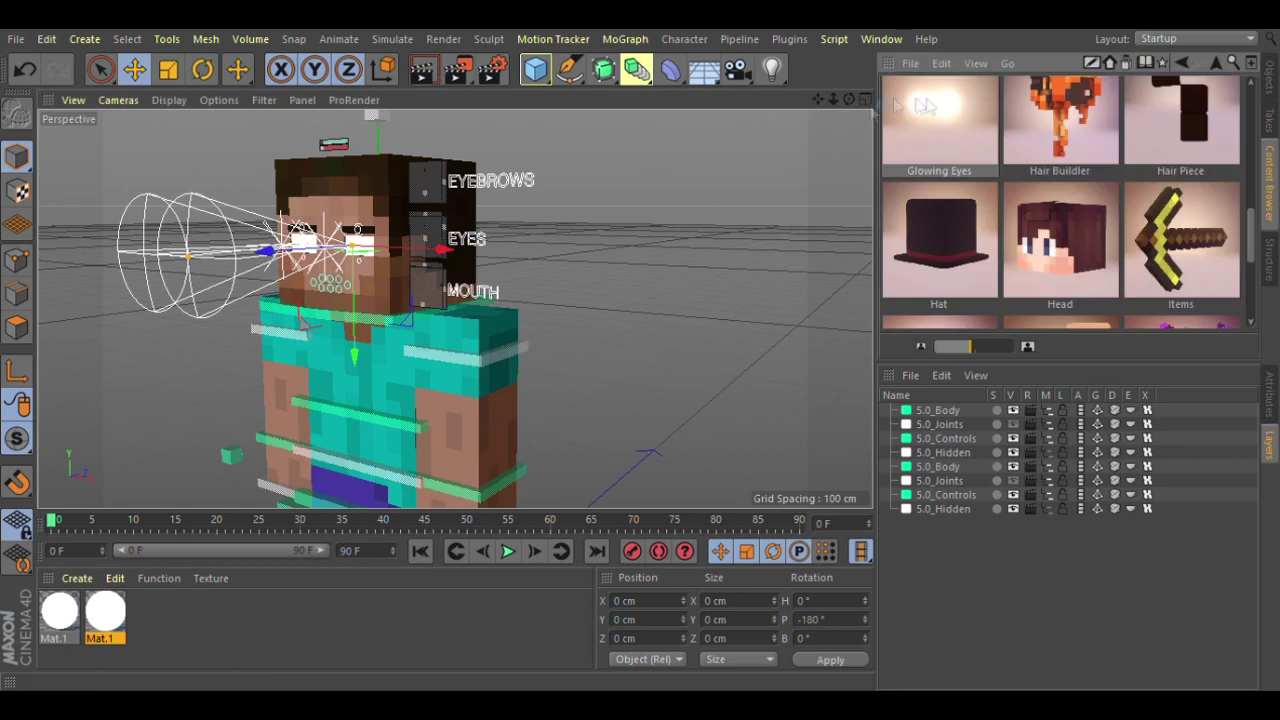
- Push both eye flare lights forward on Z in front of Steve's eyes
left_click(422, 66)
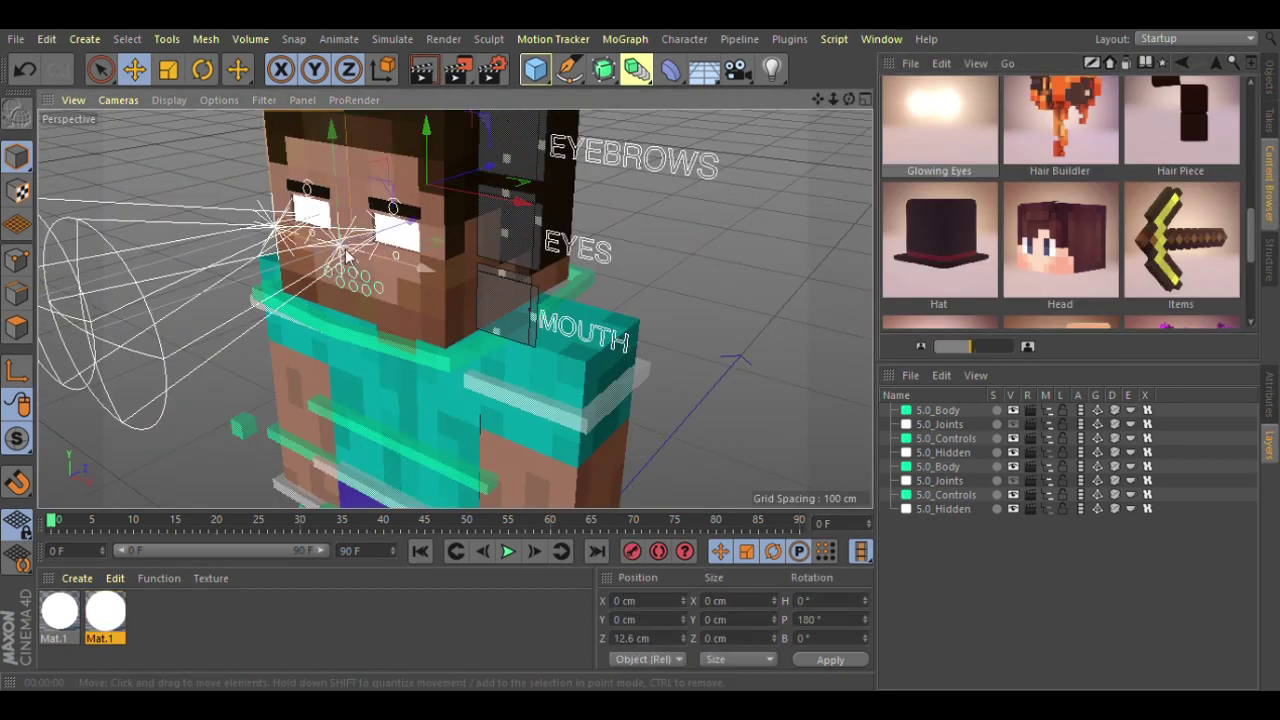
mouse_move(466, 287)
left_mouse_down()
mouse_move(440, 280)
mouse_move(640, 300)
left_mouse_up()
left_click(1006, 181)
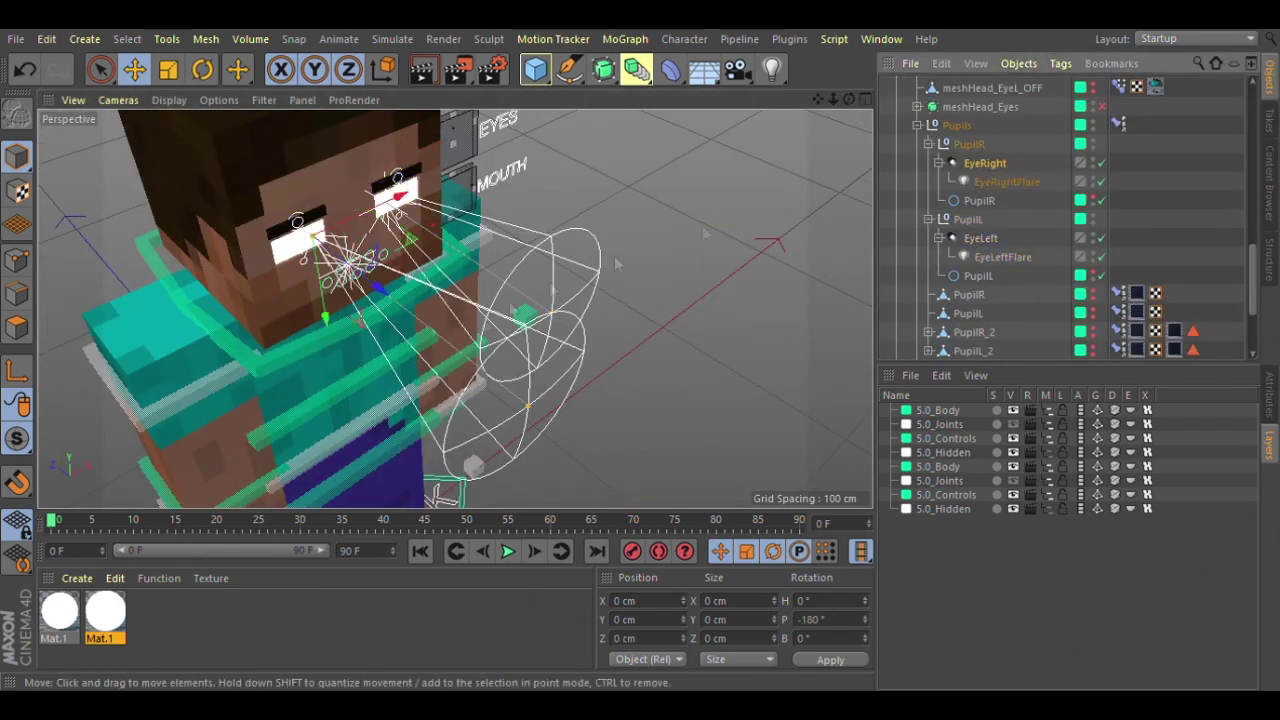
left_click_drag(355, 265, 417, 93, "alt")
- Preview the eye glow in a render region and reselect the left eye flare
key("alt+r")
key("ctrl+r")
left_click(477, 257)
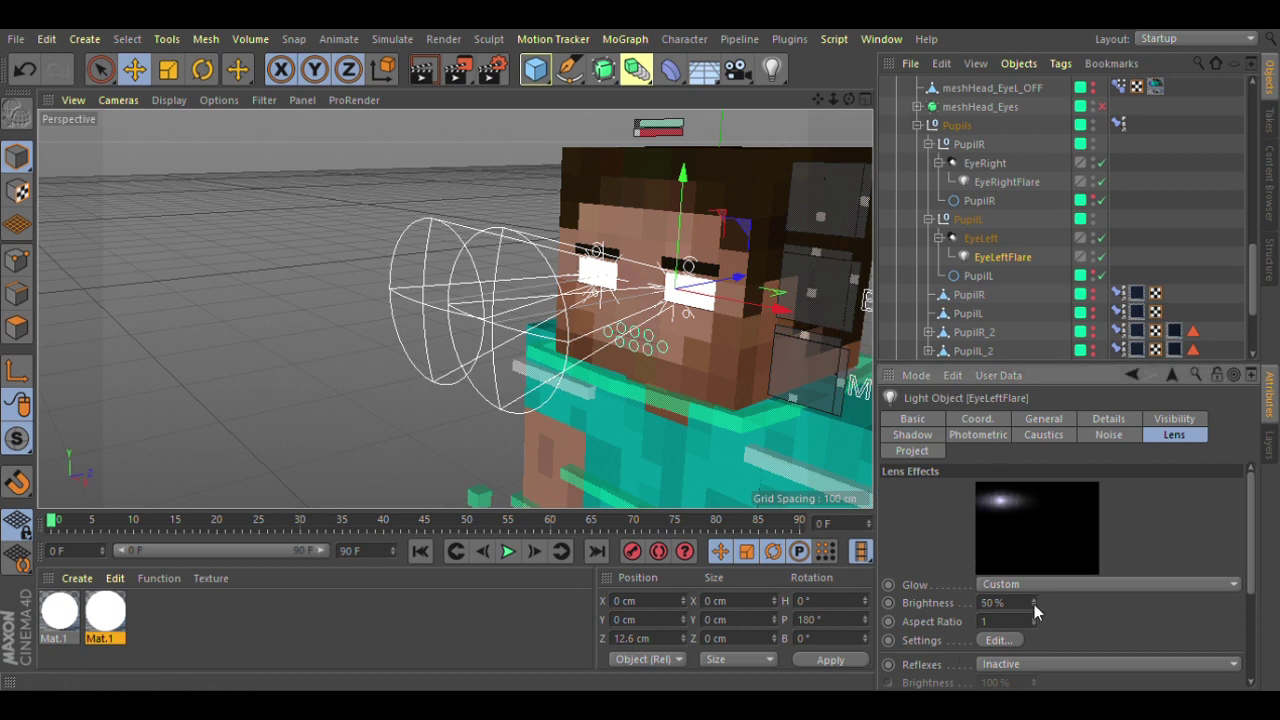
- Set the right and left eye flares' Lens Glow Brightness to 75%
left_click(421, 72)
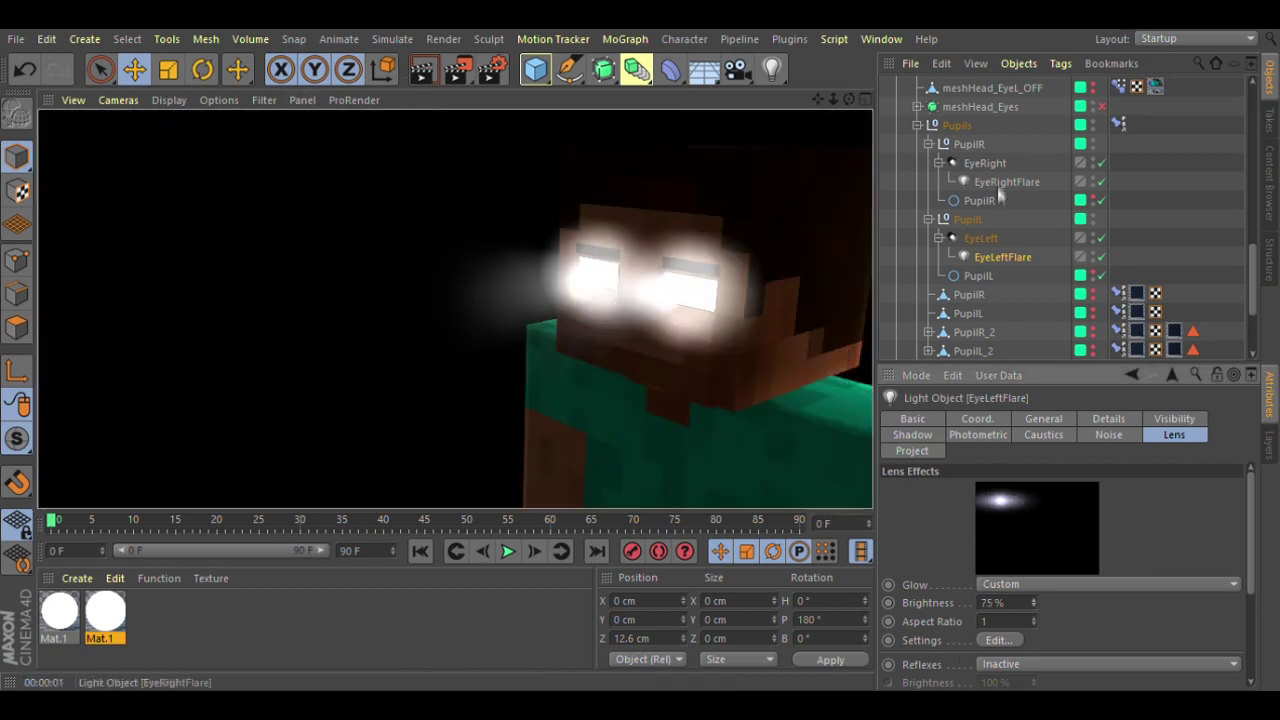
left_click(1000, 182)
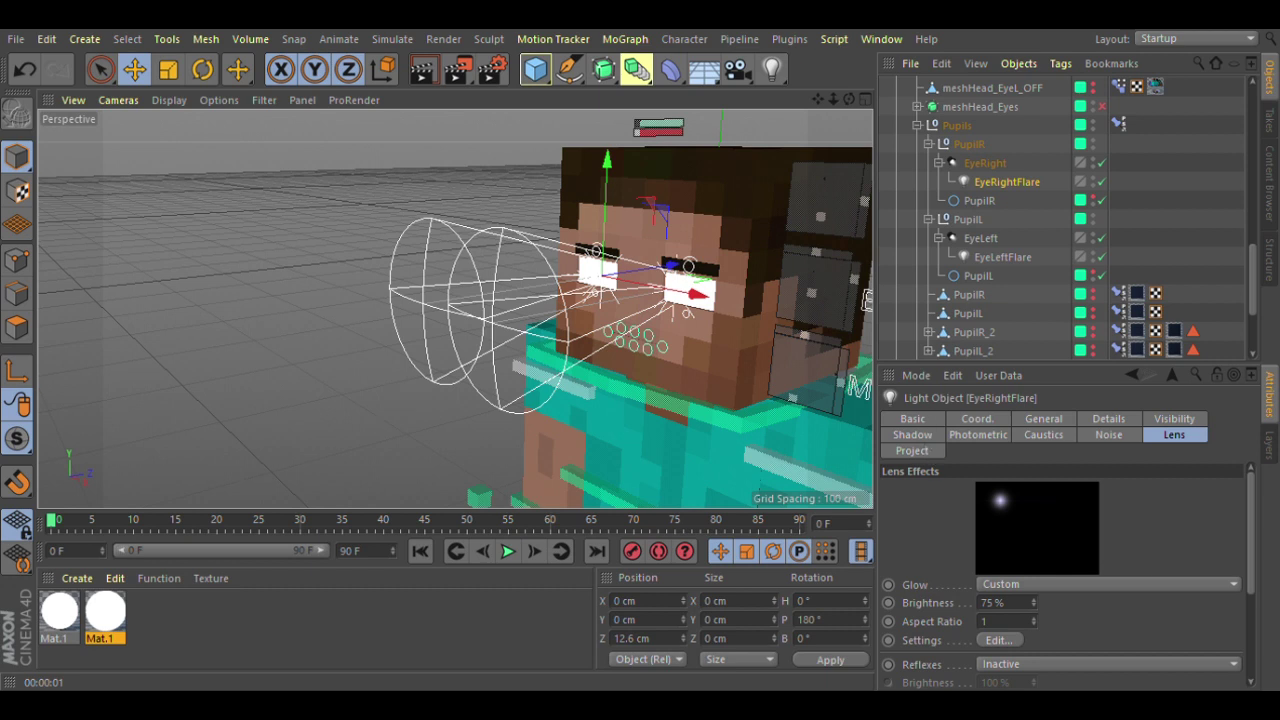
left_click(995, 259)
- Check the flare's General colour is white and re-render the glowing eyes
left_click(431, 87)
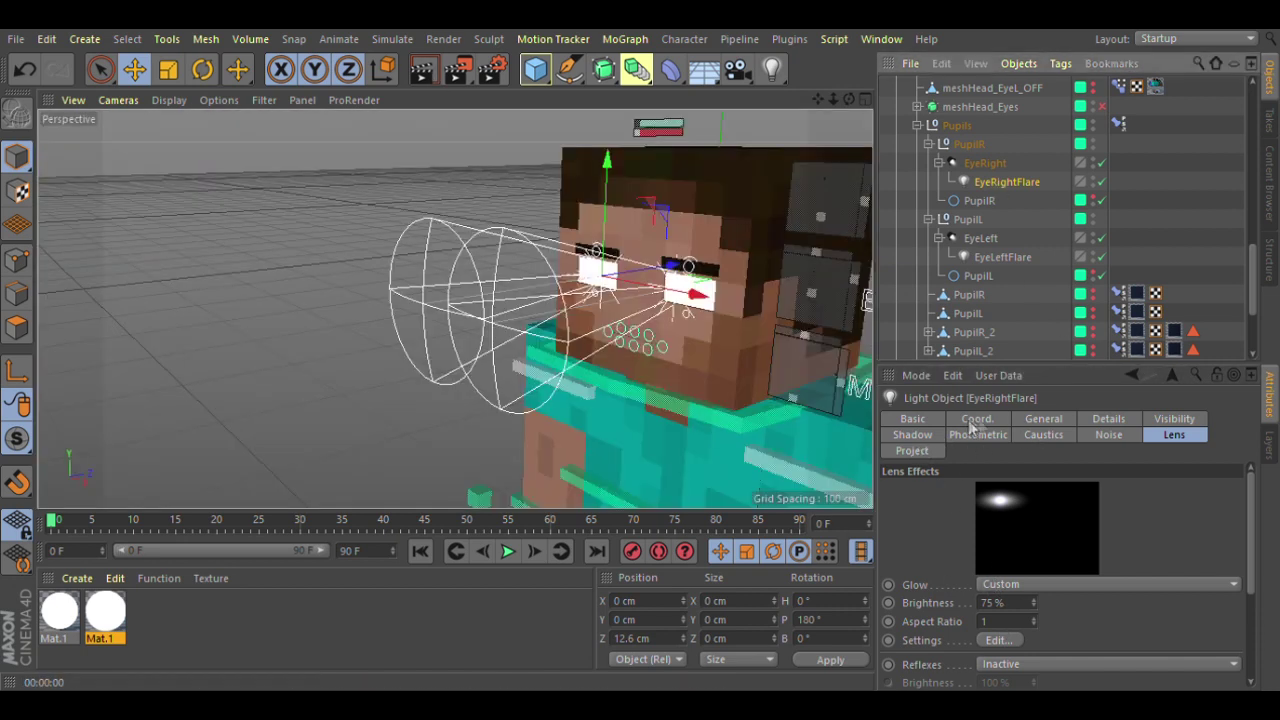
left_click(1043, 418)
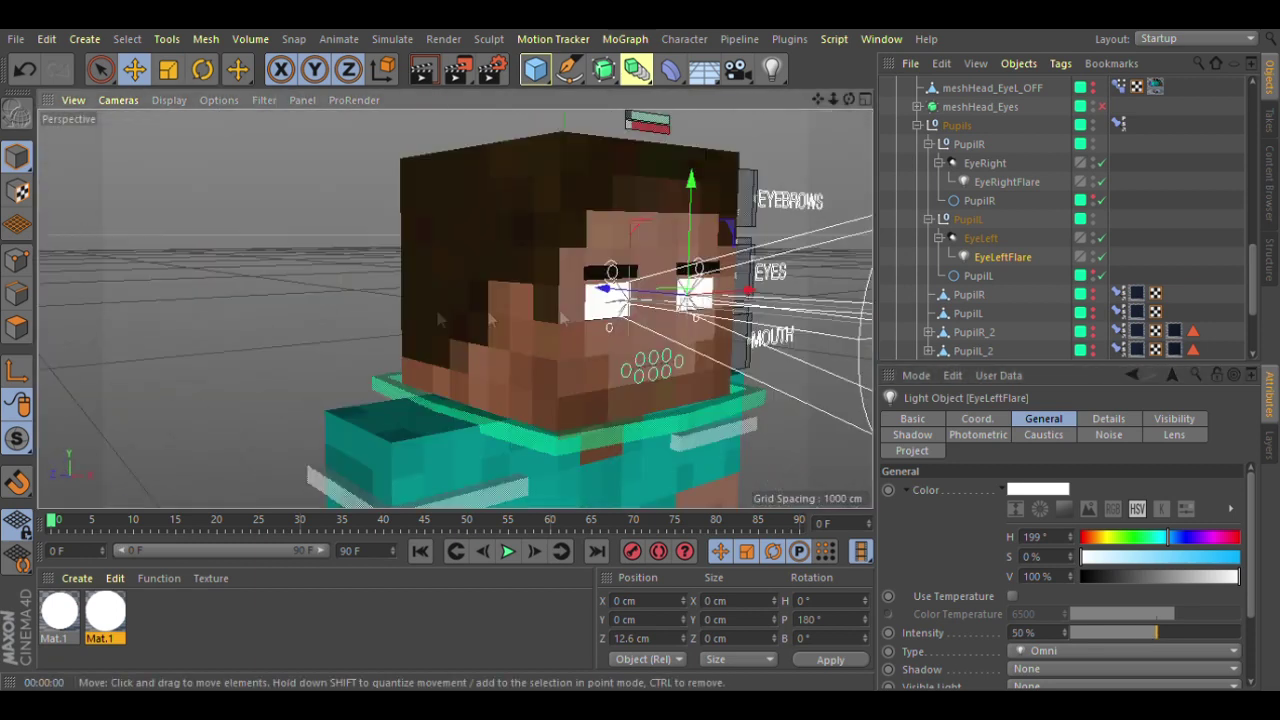
key("ctrl+r")
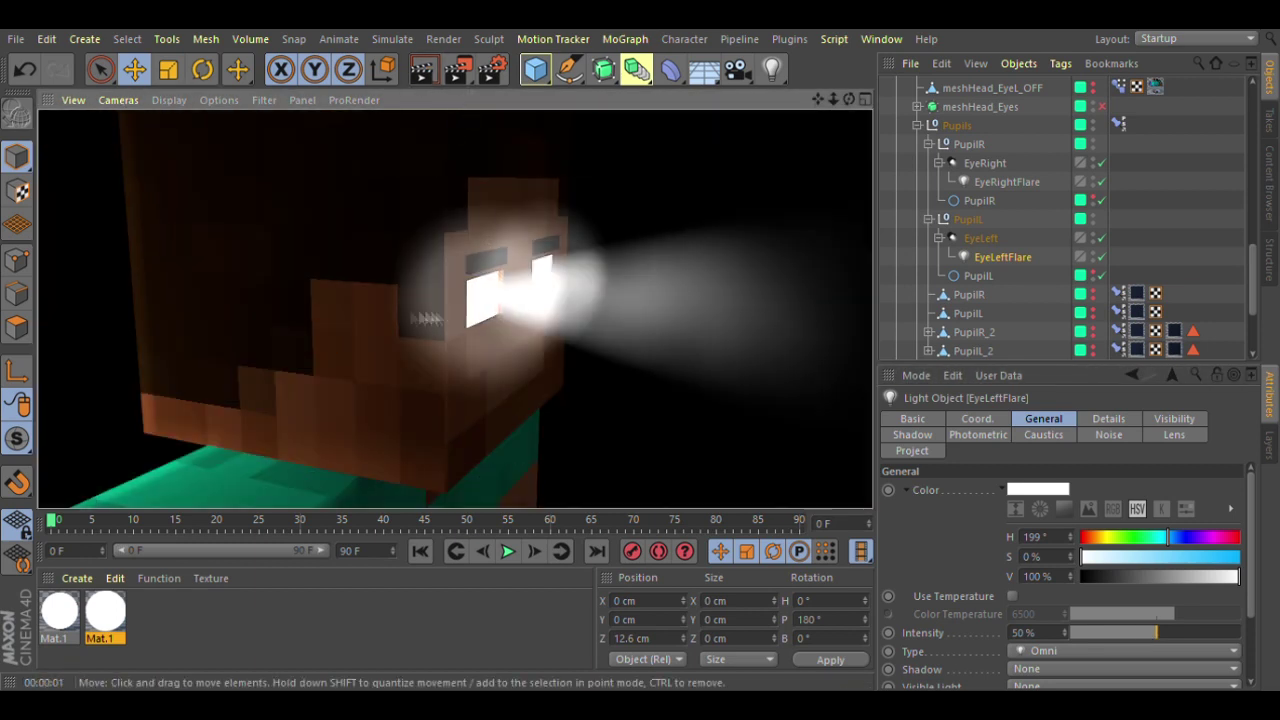
left_click(422, 69)
scroll(515, 245, "down", 5)
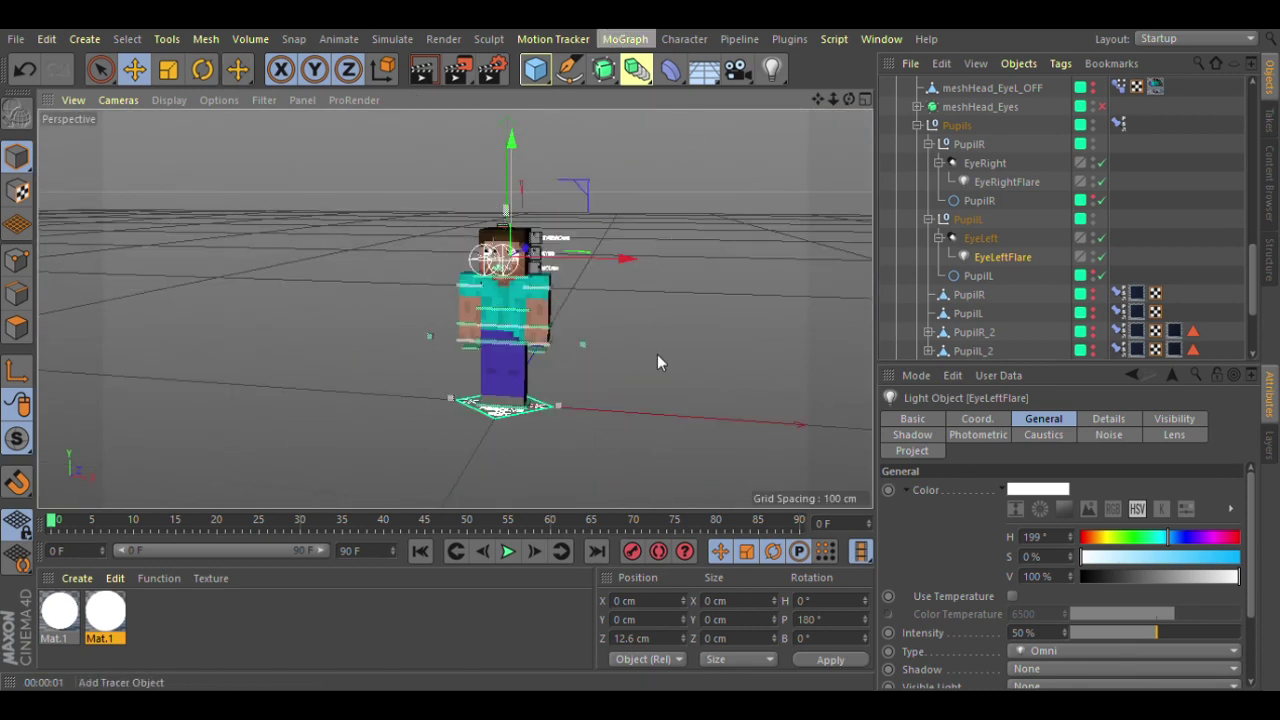
- Type the 'and thanks to' credit followed by the contributor's name and move it to the left
type("AND THAKS TO ANAS BERRADIA...")
scroll(662, 251, "down", 5)
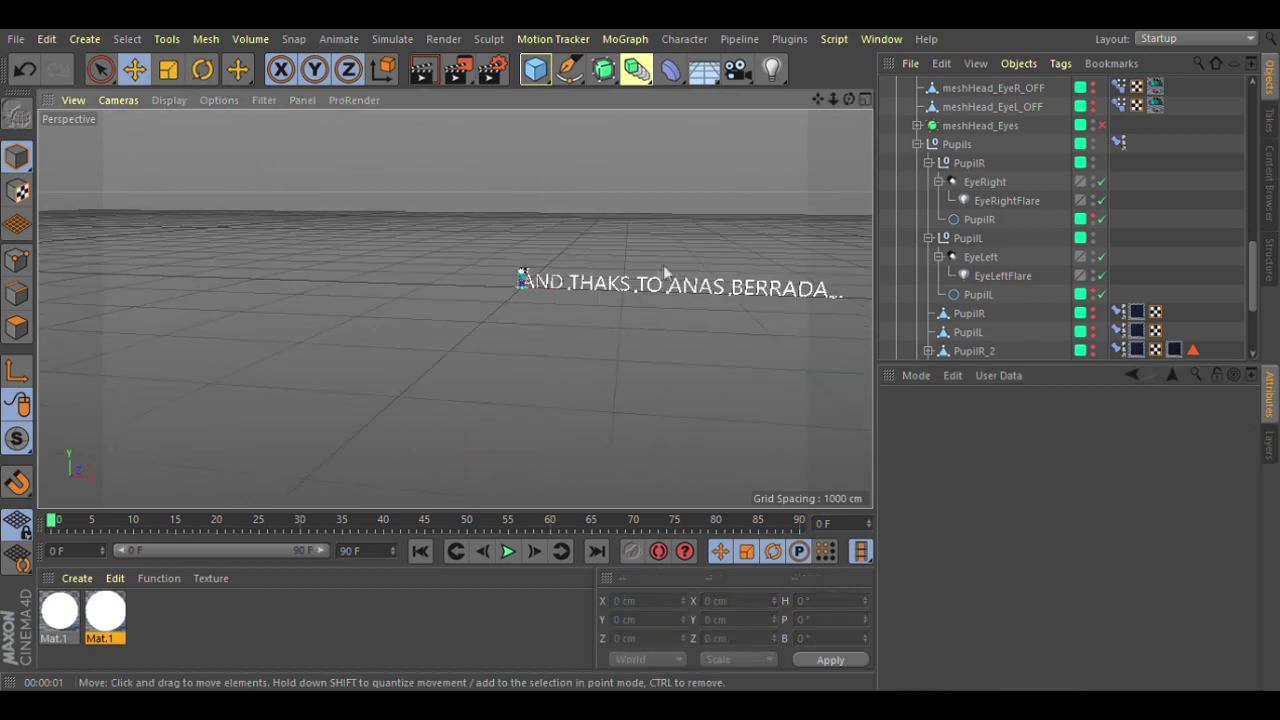
key("t")
scroll(432, 278, "up", 5)
key("e")
left_click_drag(517, 302, 214, 229)
- Inspect Steve's rig by selecting the arm controls, pickaxe, mouth and foot control while orbiting
scroll(423, 211, "up", 3)
scroll(423, 211, "up", 3)
left_click(617, 446)
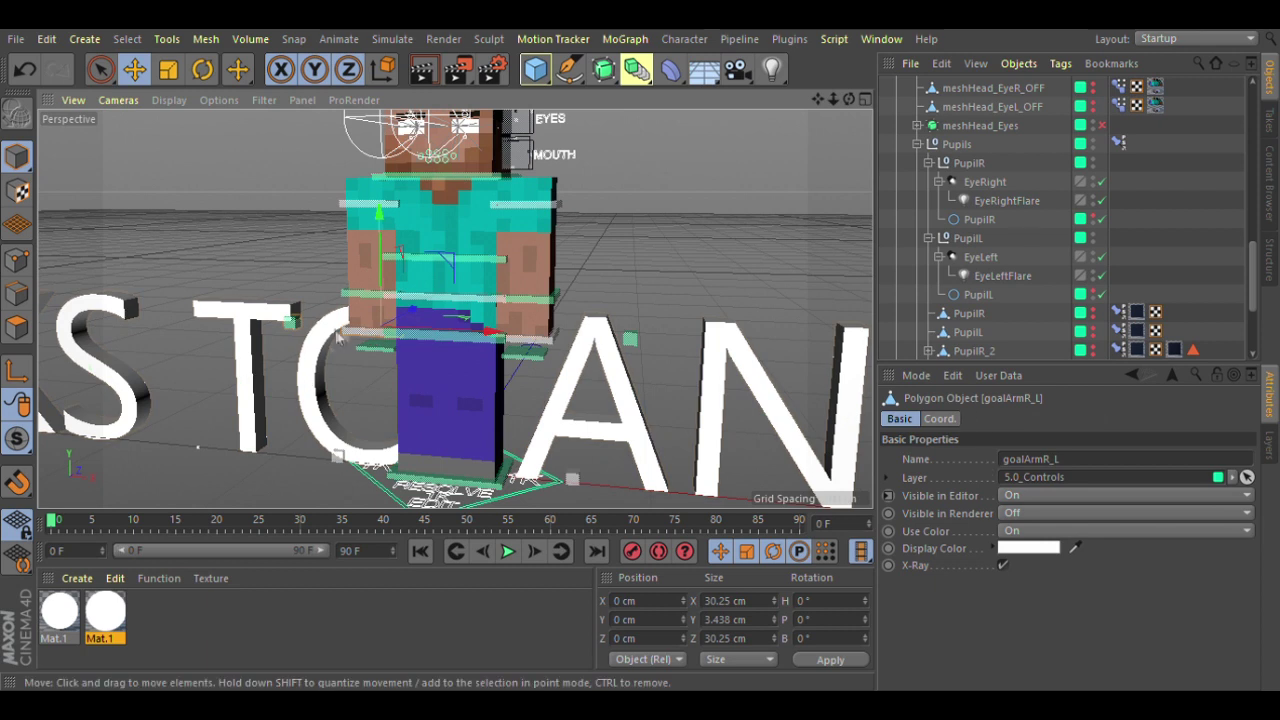
left_click(338, 338)
left_click_drag(338, 338, 520, 460, "alt")
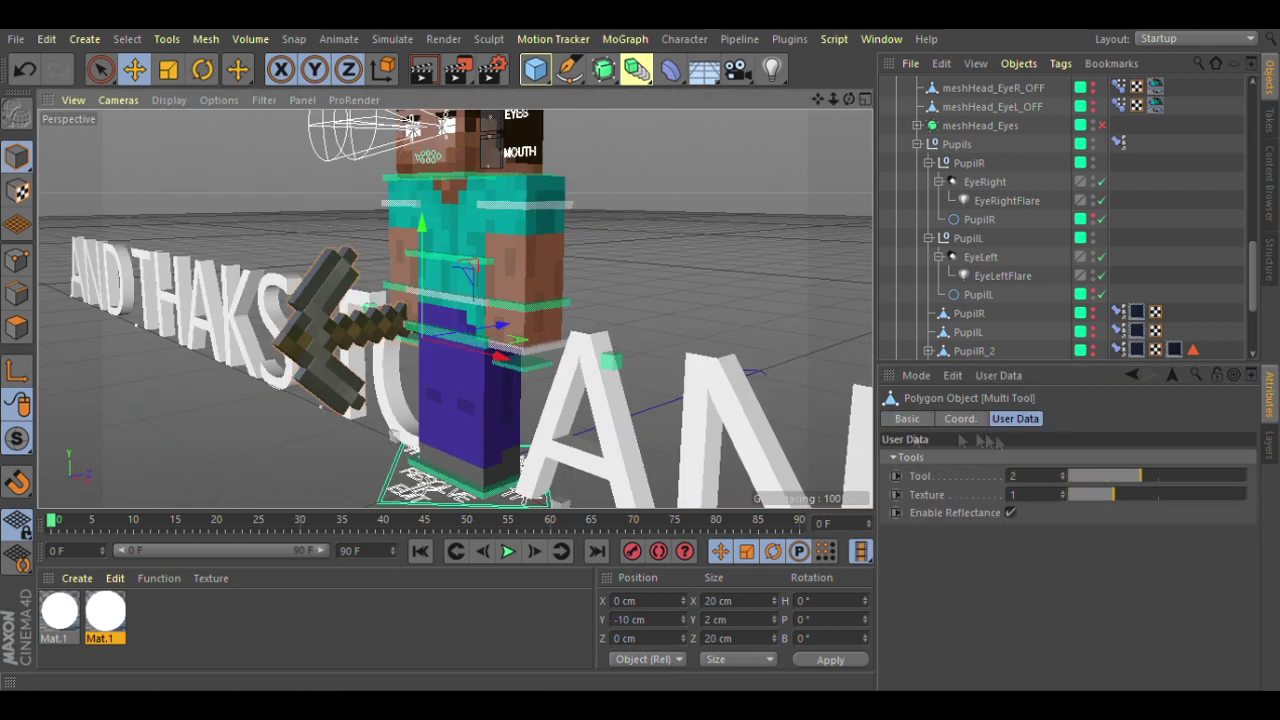
scroll(510, 240, "up", 5)
left_click(510, 240)
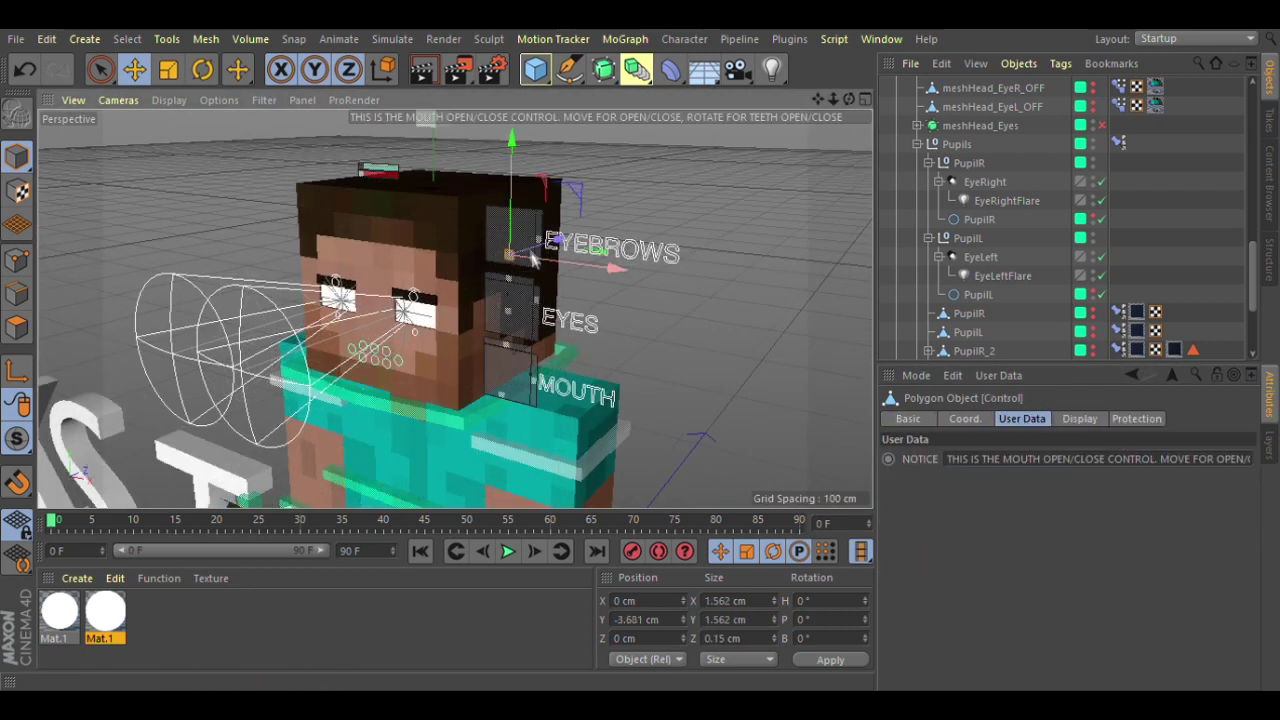
scroll(535, 258, "down", 4)
left_click(475, 320)
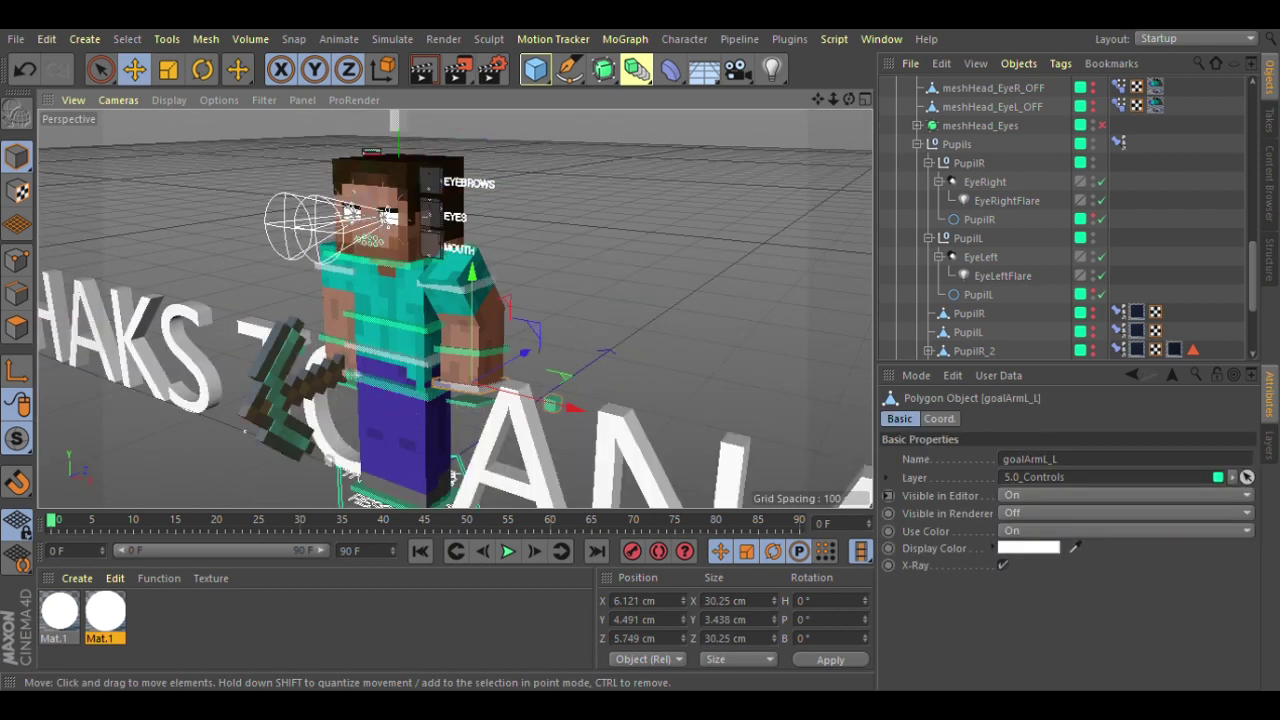
scroll(403, 352, "down", 3)
left_click(431, 455)
- Shrink the credit text to about half size and lay it in front of Steve
key("r")
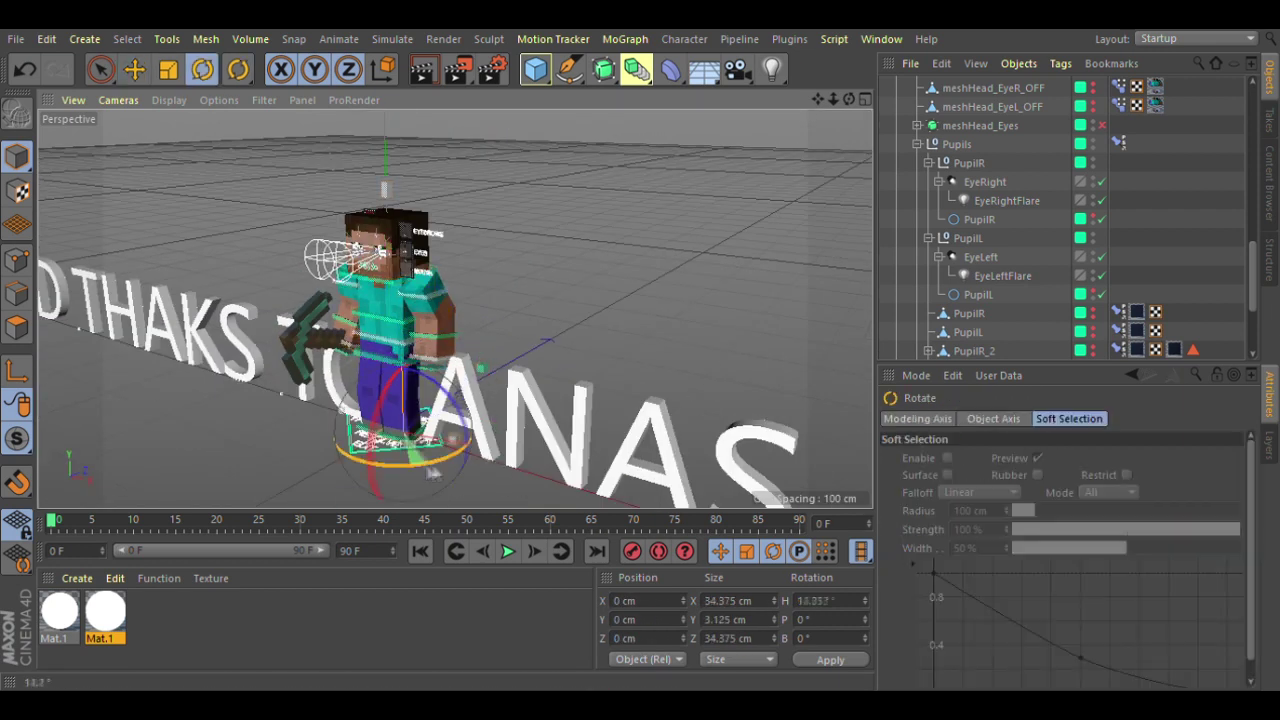
scroll(478, 270, "down", 3)
left_click(560, 380)
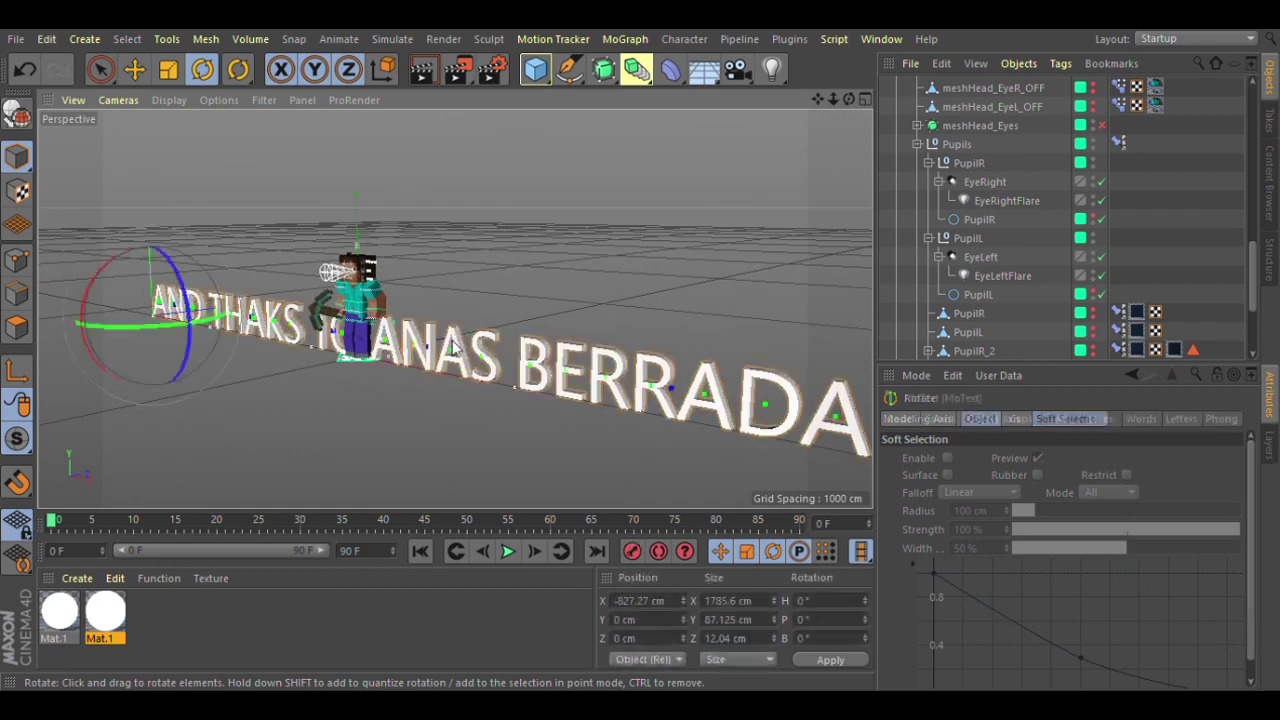
key("t")
left_click_drag(560, 420, 340, 420)
left_click_drag(330, 330, 460, 395)
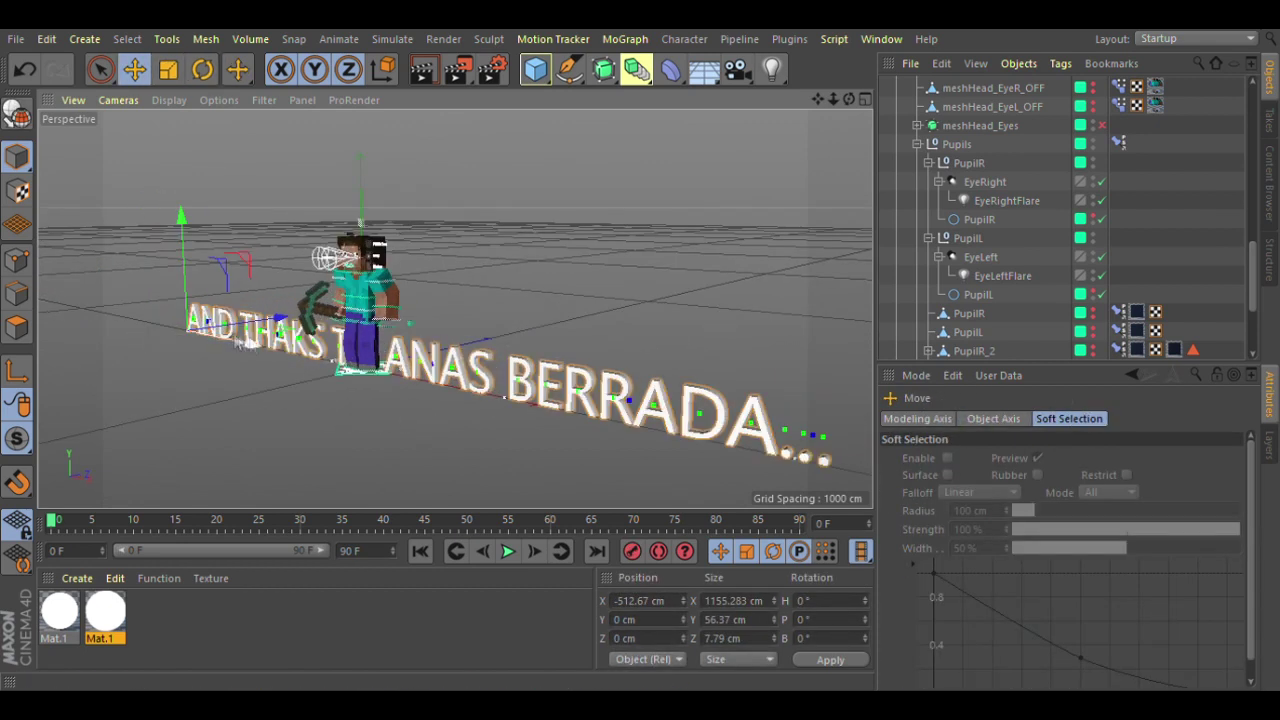
- Browse the content library presets, then return to the scene's object list
left_click(1268, 160)
scroll(1188, 210, "up", 5)
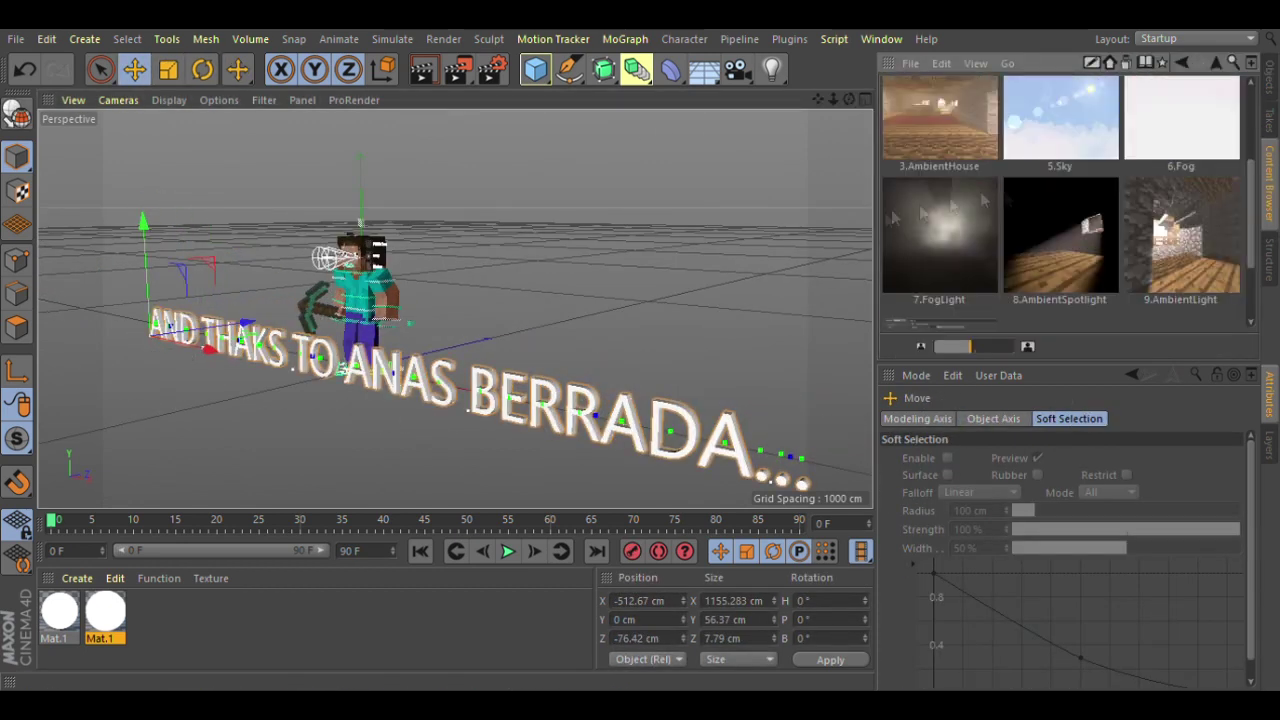
left_click(1268, 80)
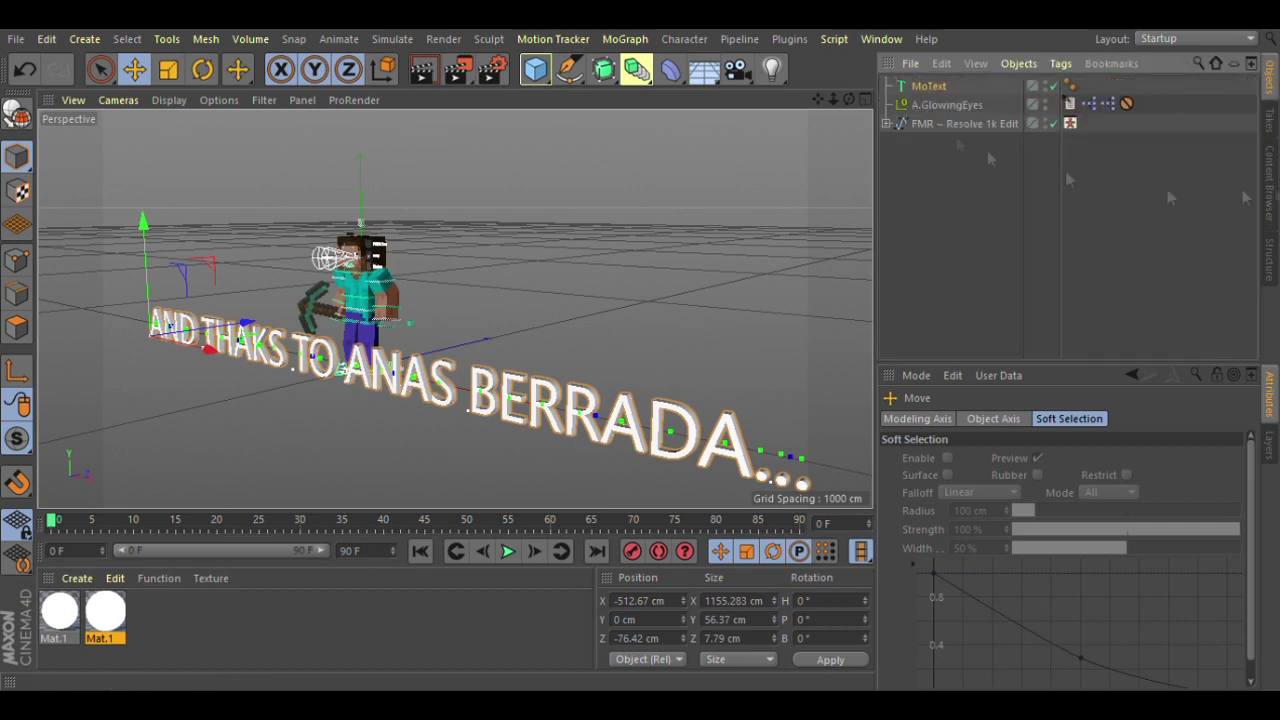
- Collapse the rig hierarchy and apply the white material to the credit text
scroll(938, 130, "up", 10)
left_click(886, 123)
left_click(895, 133)
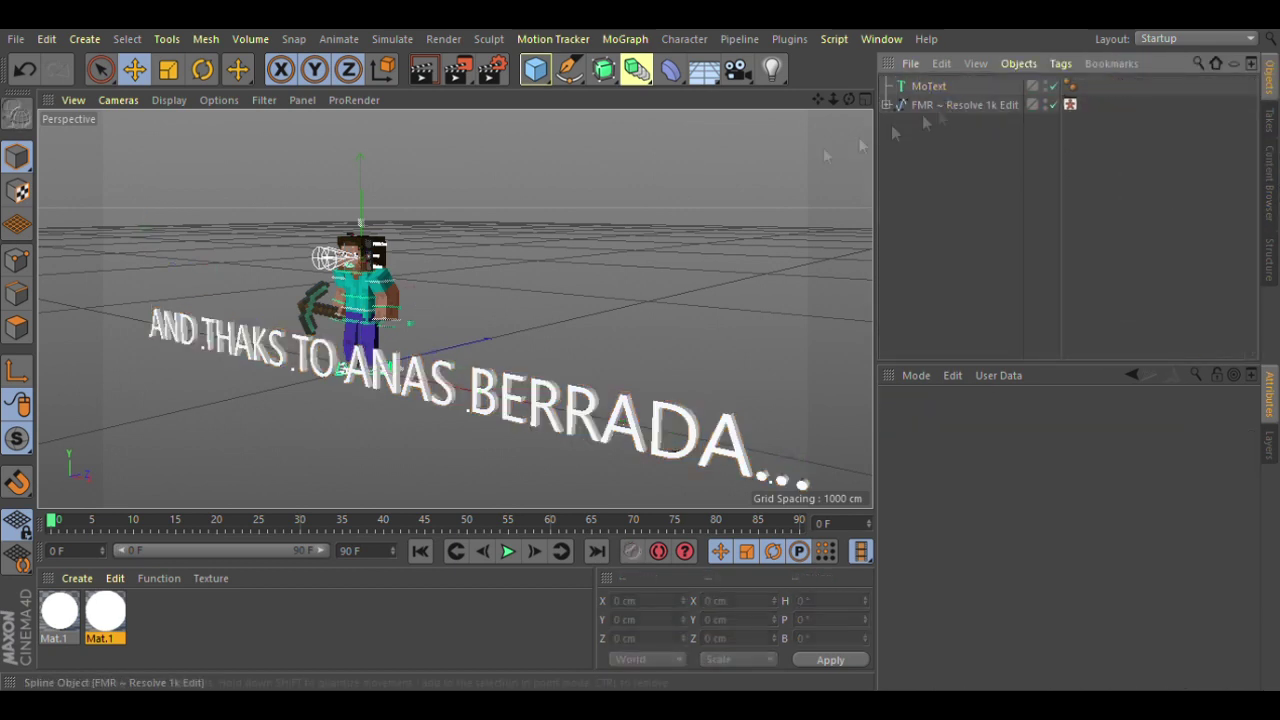
left_click(422, 68)
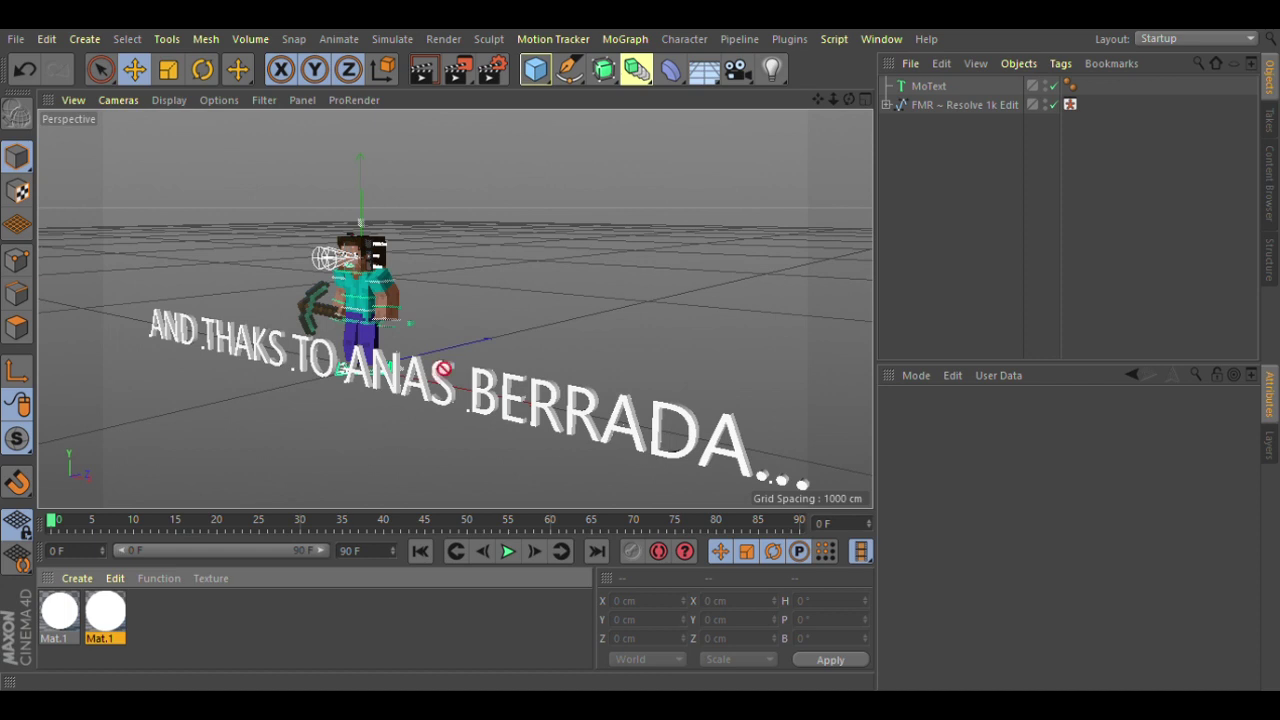
left_click_drag(105, 612, 458, 370)
- Load the starry sky lighting preset and preview it in an interactive render region
left_click(422, 68)
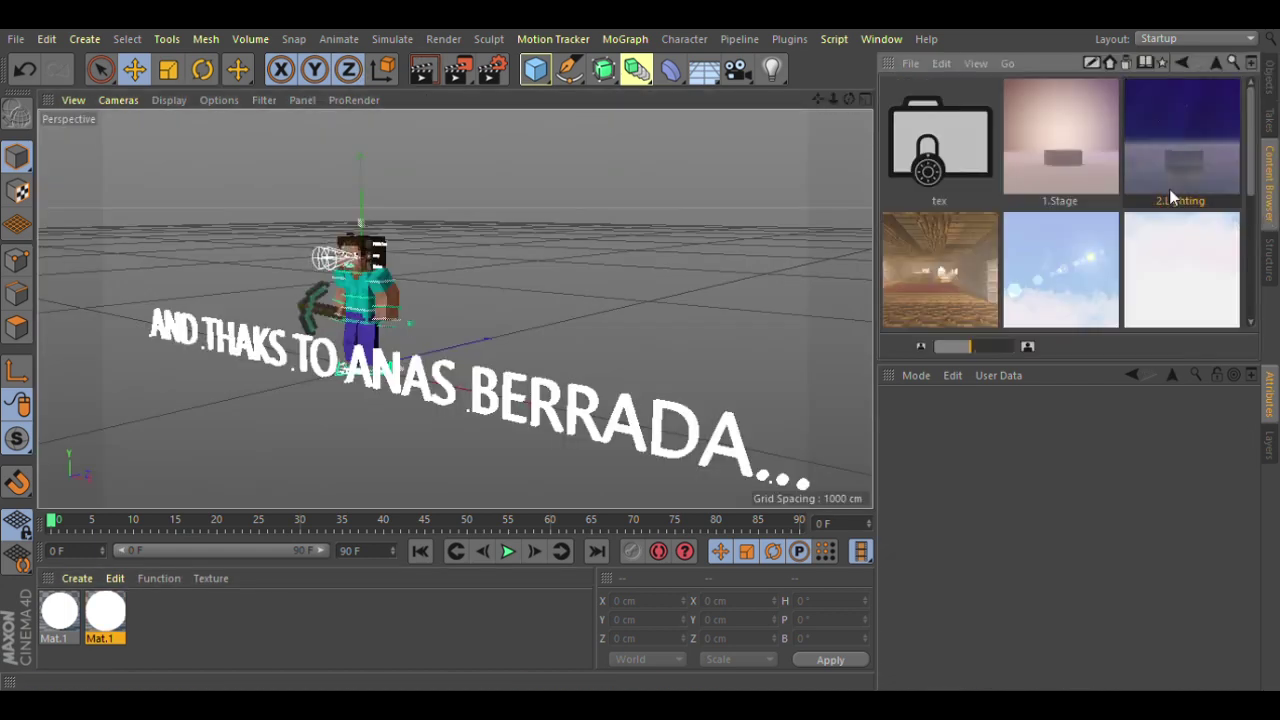
key("alt+r")
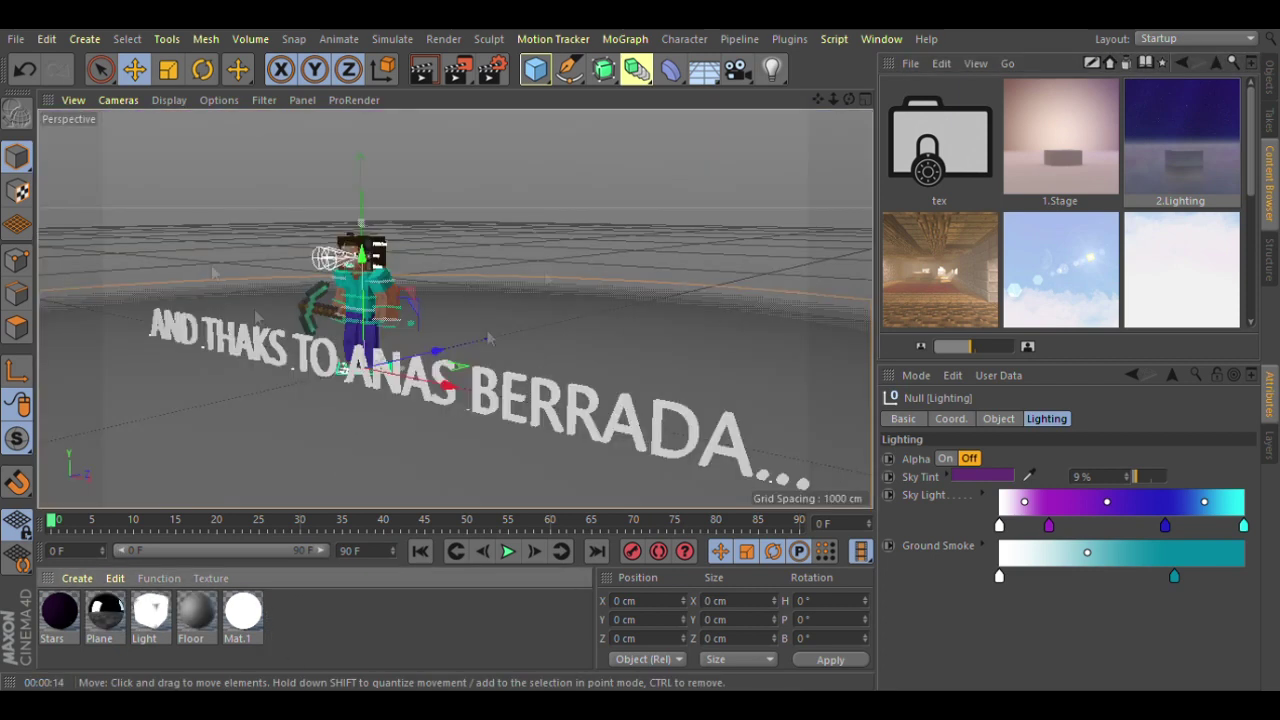
left_click(488, 338)
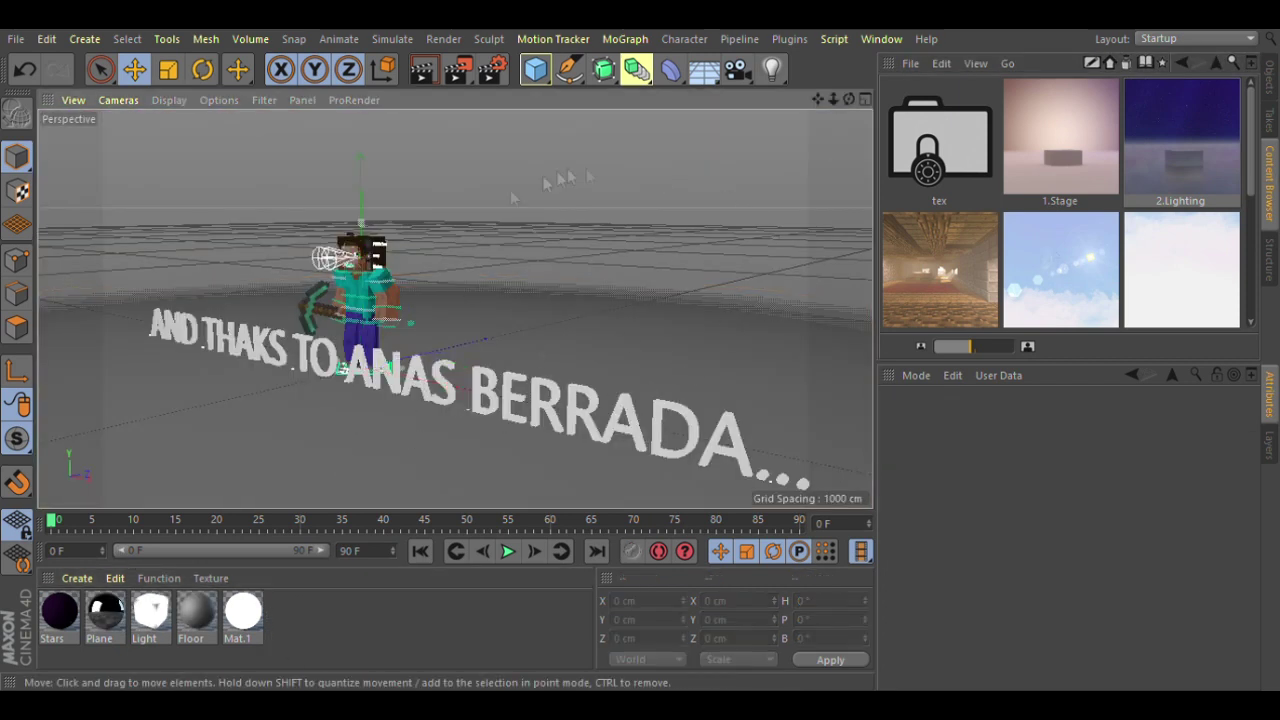